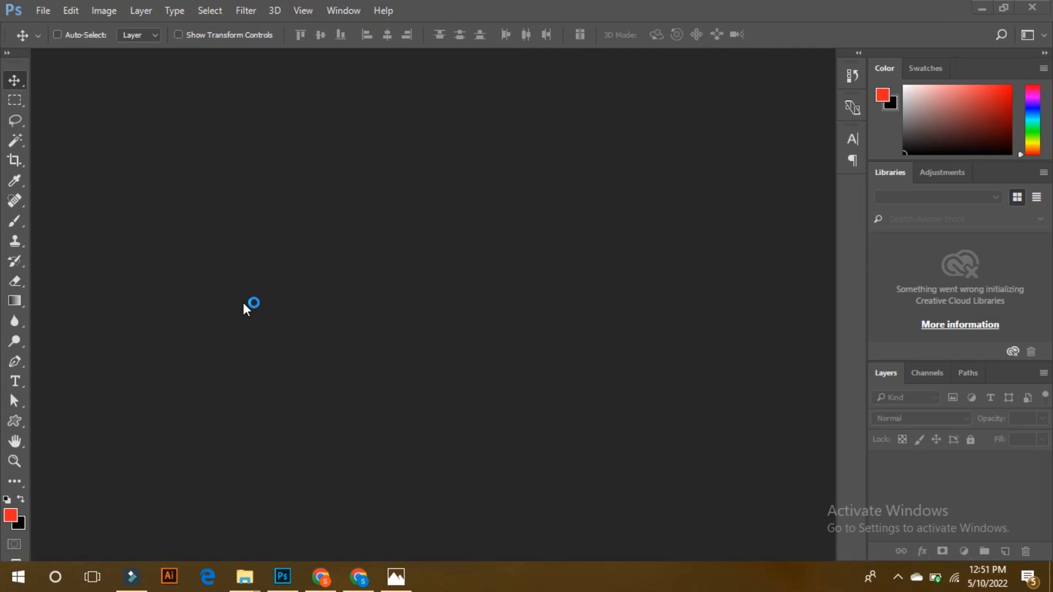
# Create a new document 1000 pixels wide and 1000 pixels high.
pyautogui.click(43, 11)
pyautogui.click(52, 27)
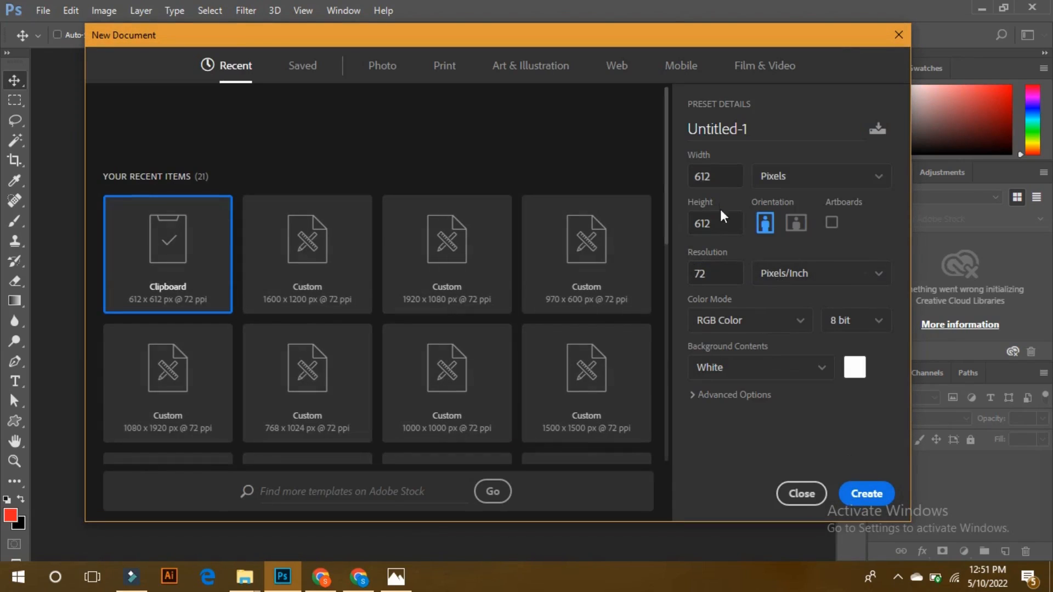
pyautogui.click(691, 176)
pyautogui.write('1000')
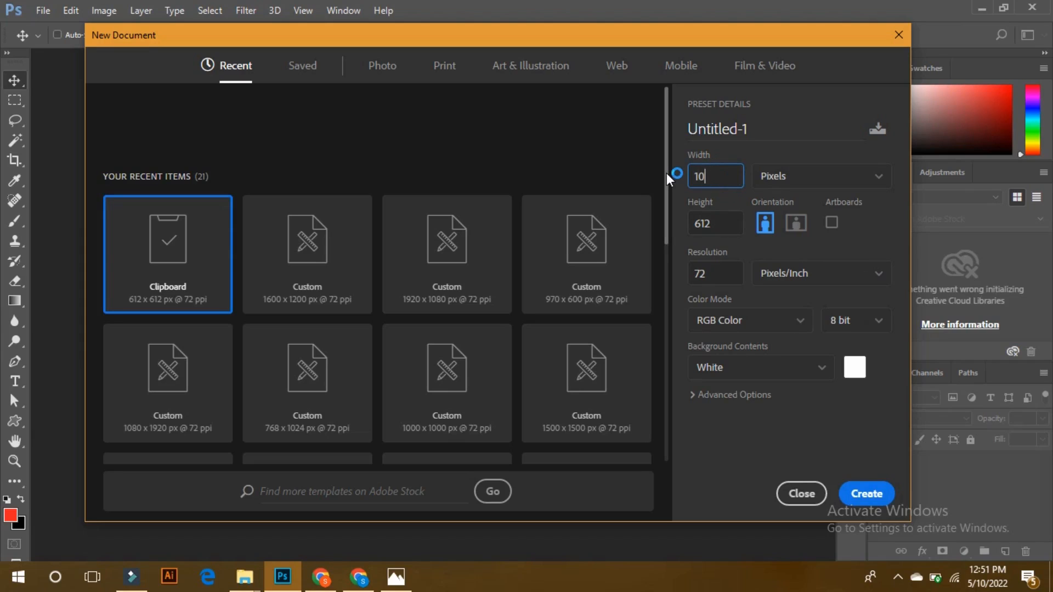
pyautogui.click(725, 225)
pyautogui.write('1000')
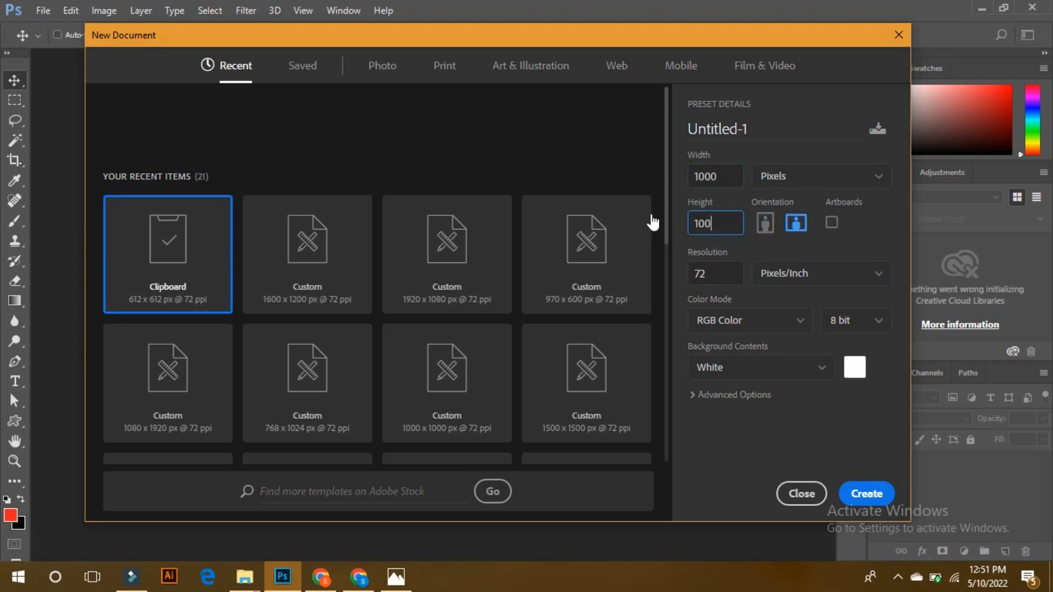
pyautogui.press('Return')
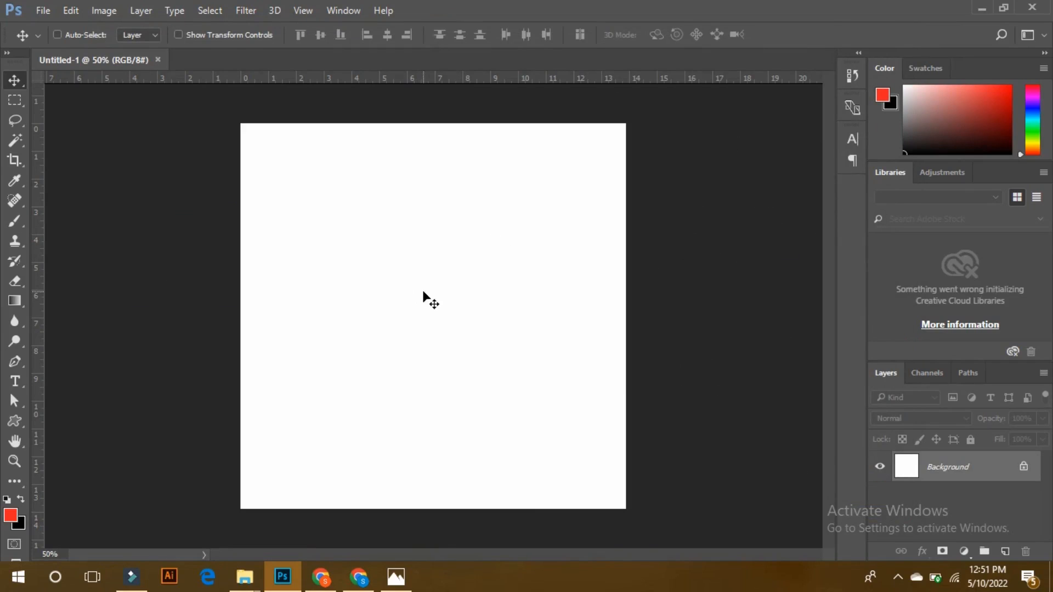
# Switch to Chrome to copy the large red apple image and paste it into the Photoshop document.
pyautogui.click(320, 576)
pyautogui.rightClick(727, 242)
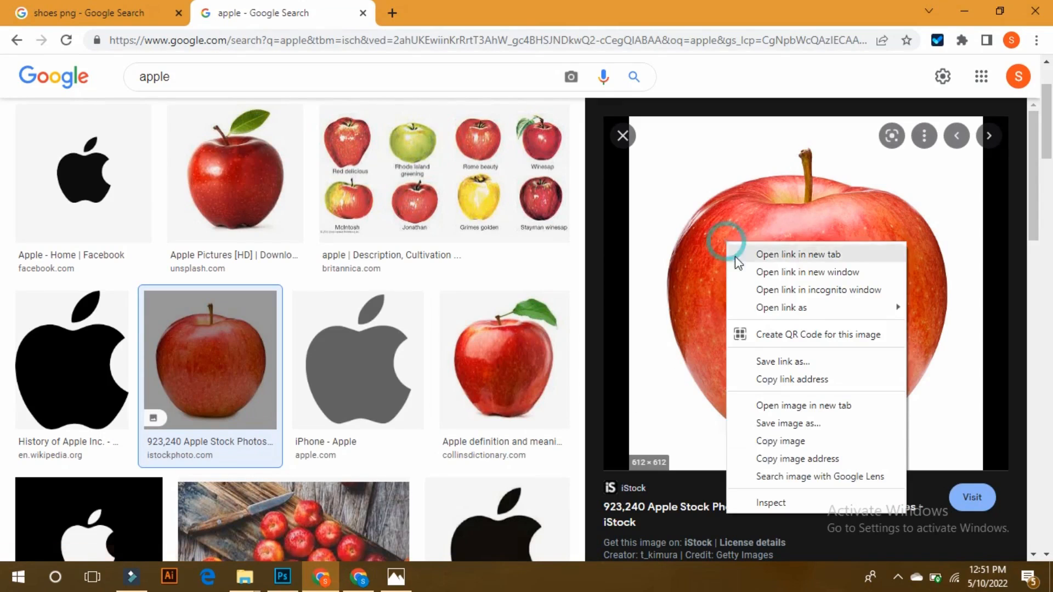
pyautogui.click(779, 441)
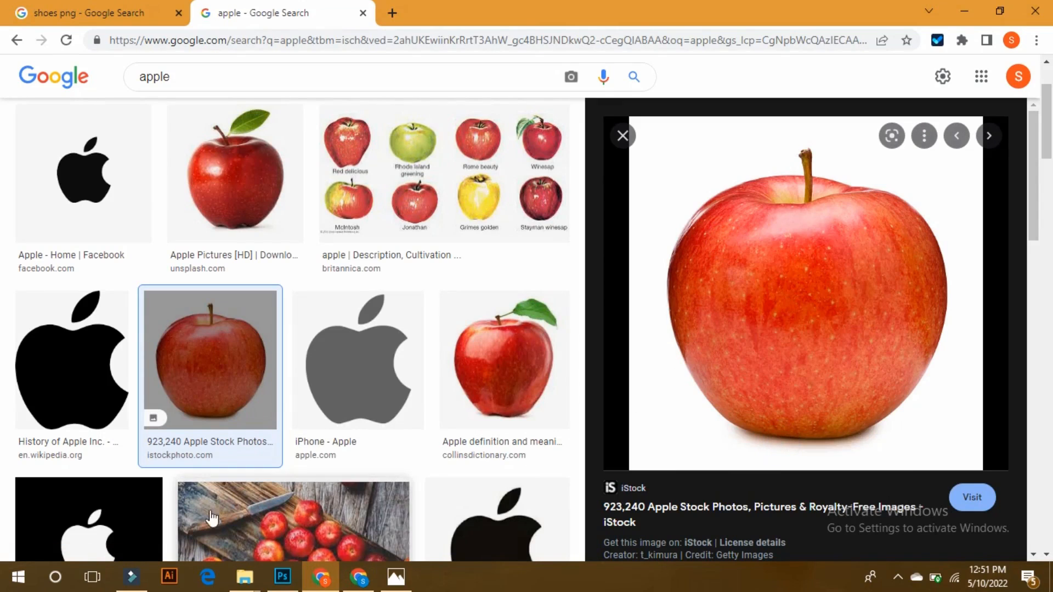
pyautogui.click(283, 577)
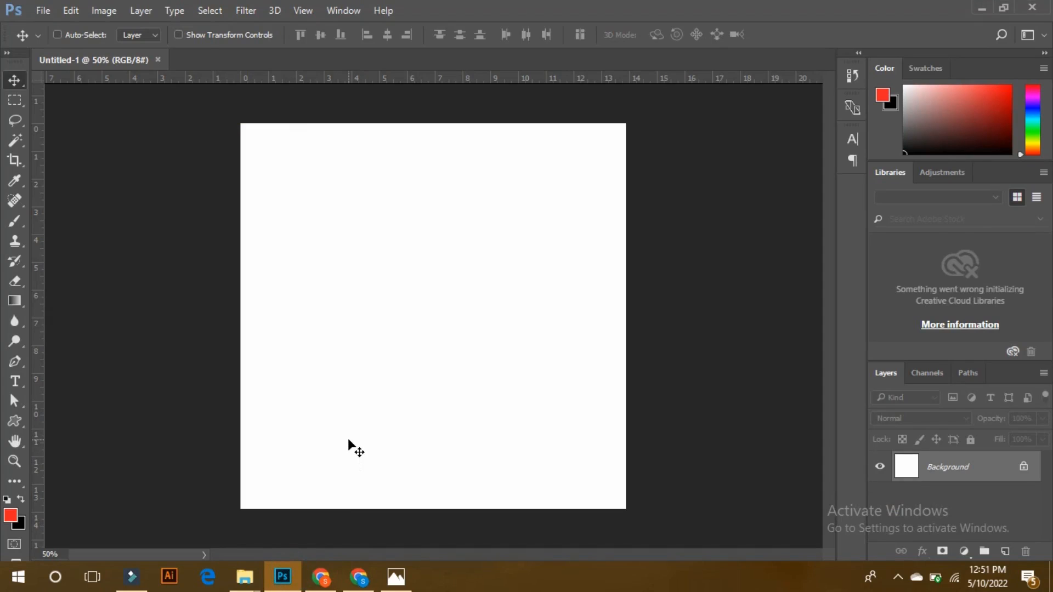
pyautogui.hotkey('ctrl', 'v')
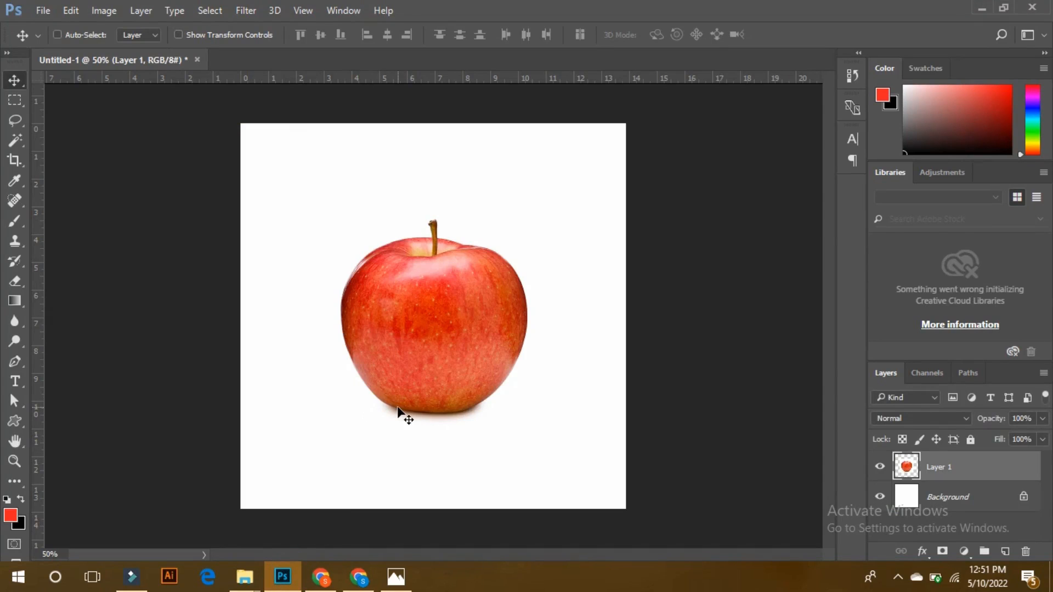
# Enlarge the pasted apple image so it nearly fills the canvas.
pyautogui.hotkey('ctrl', 't')
pyautogui.moveTo(555, 200); pyautogui.dragTo(617, 143)
pyautogui.press('Return')
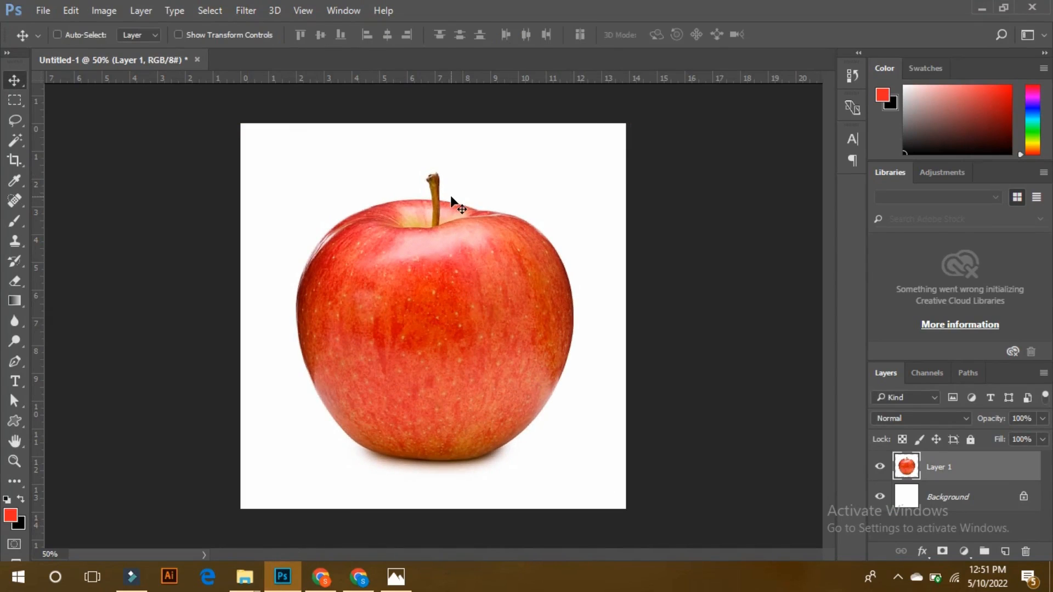
pyautogui.click(14, 120)
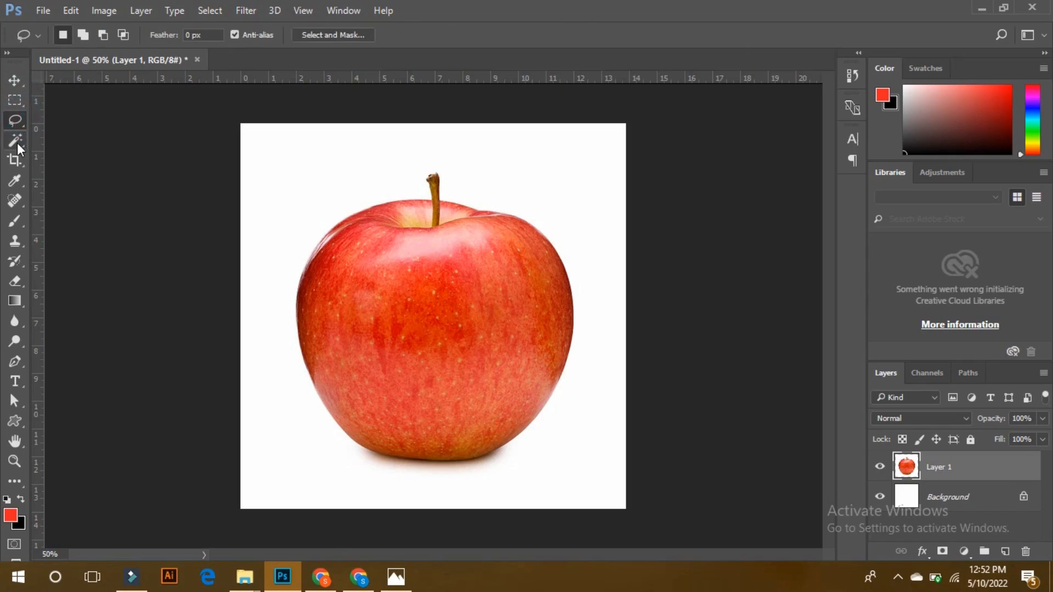
pyautogui.click(17, 141)
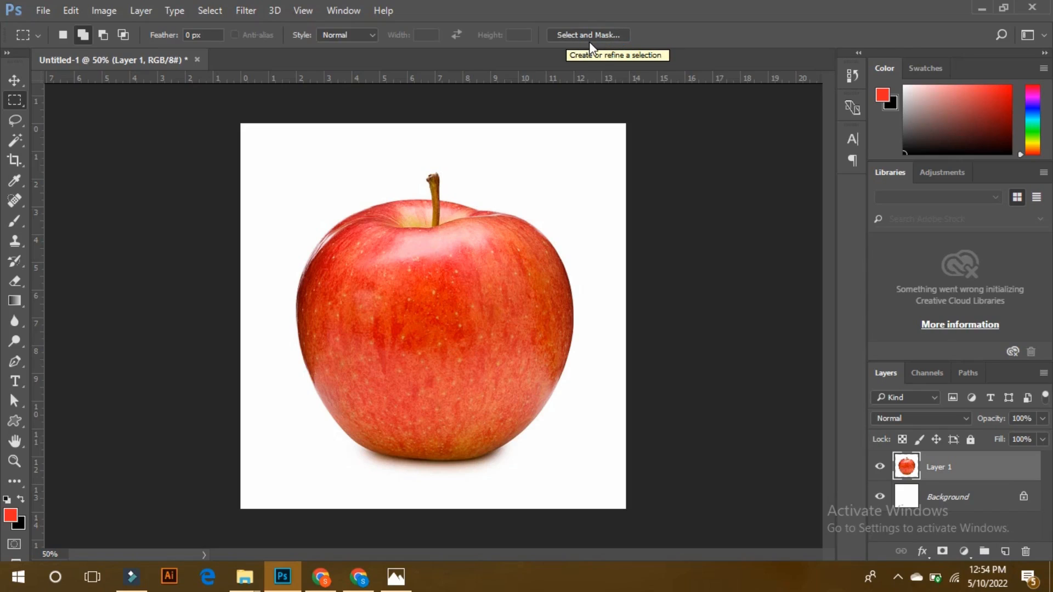
pyautogui.click(590, 43)
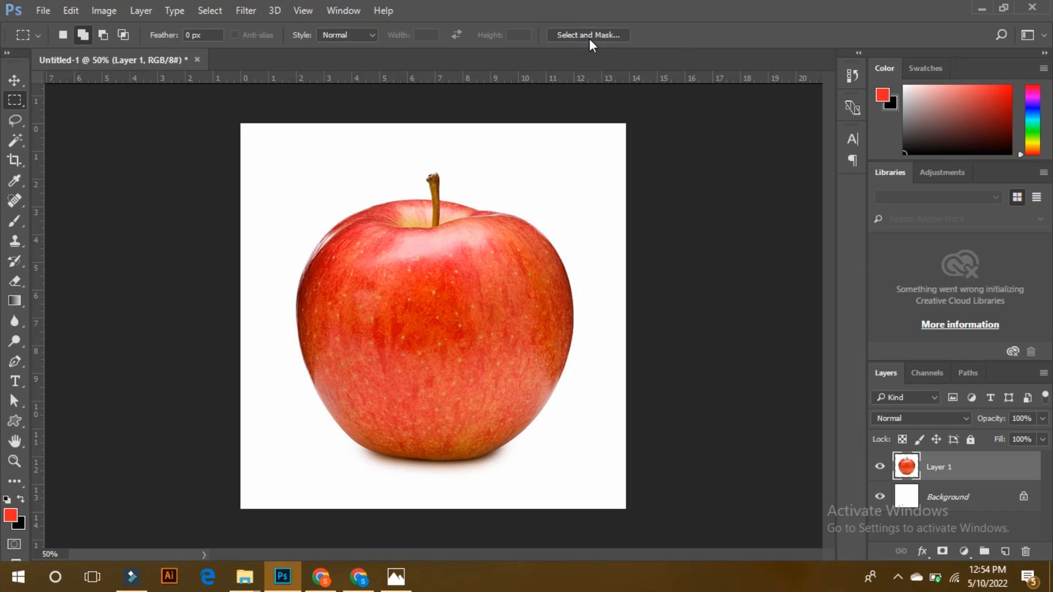
pyautogui.click(16, 127)
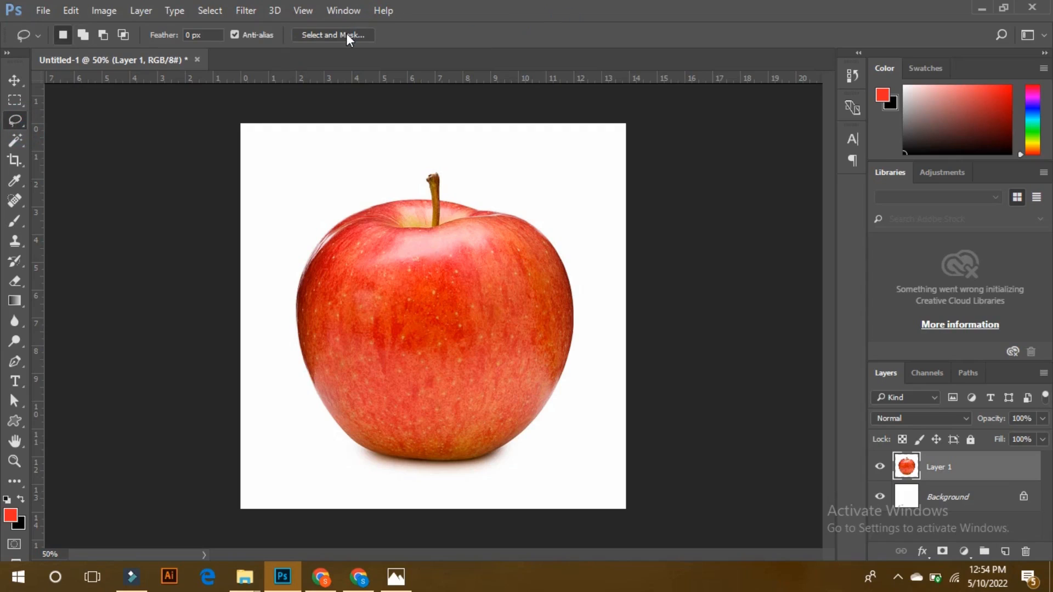
pyautogui.click(16, 140)
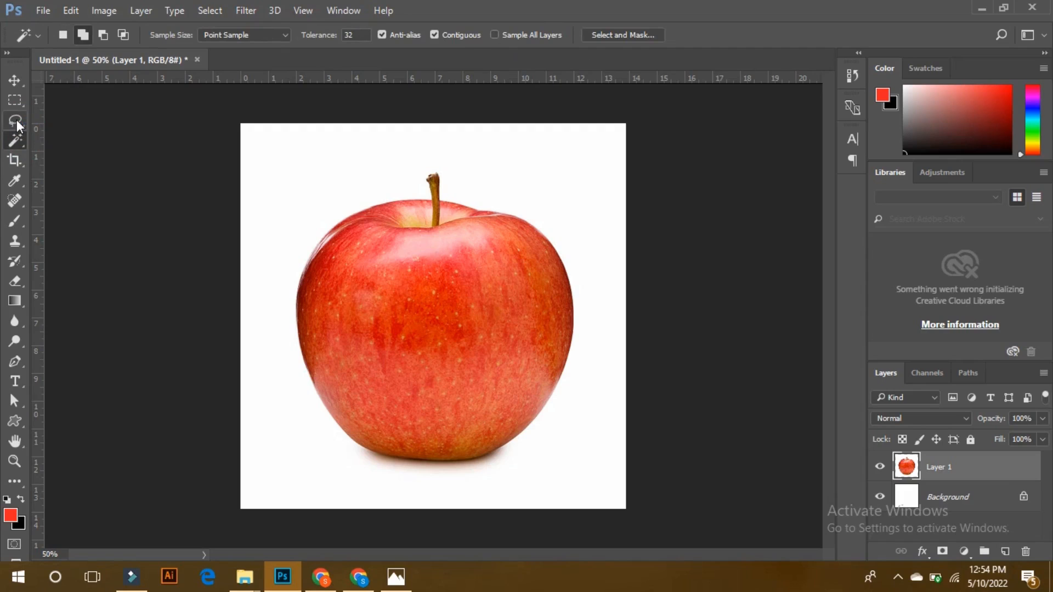
# Activate the Pen tool and fill the Background layer with black.
pyautogui.click(16, 364)
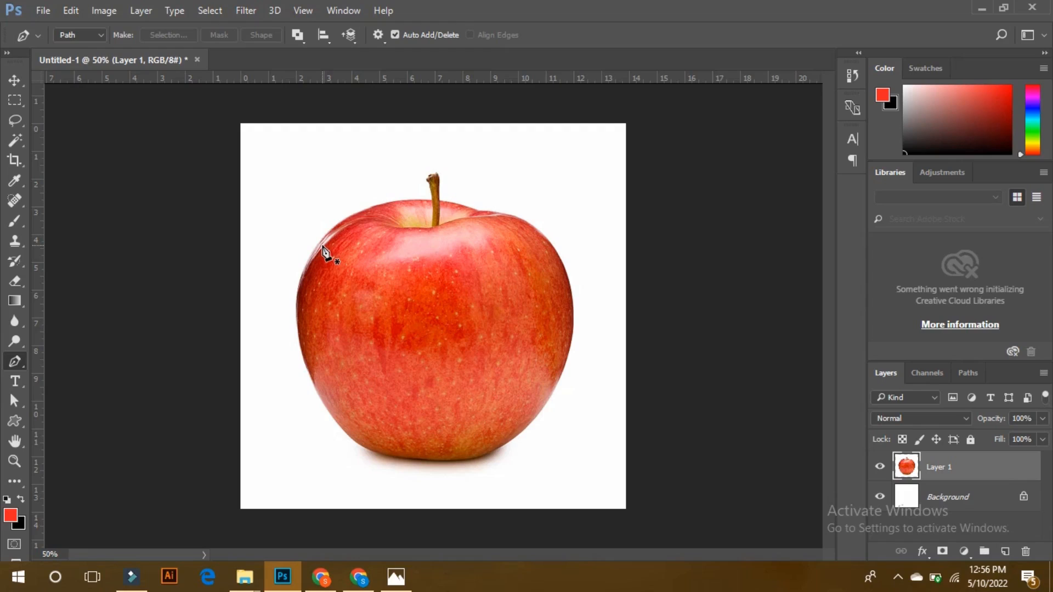
pyautogui.click(946, 498)
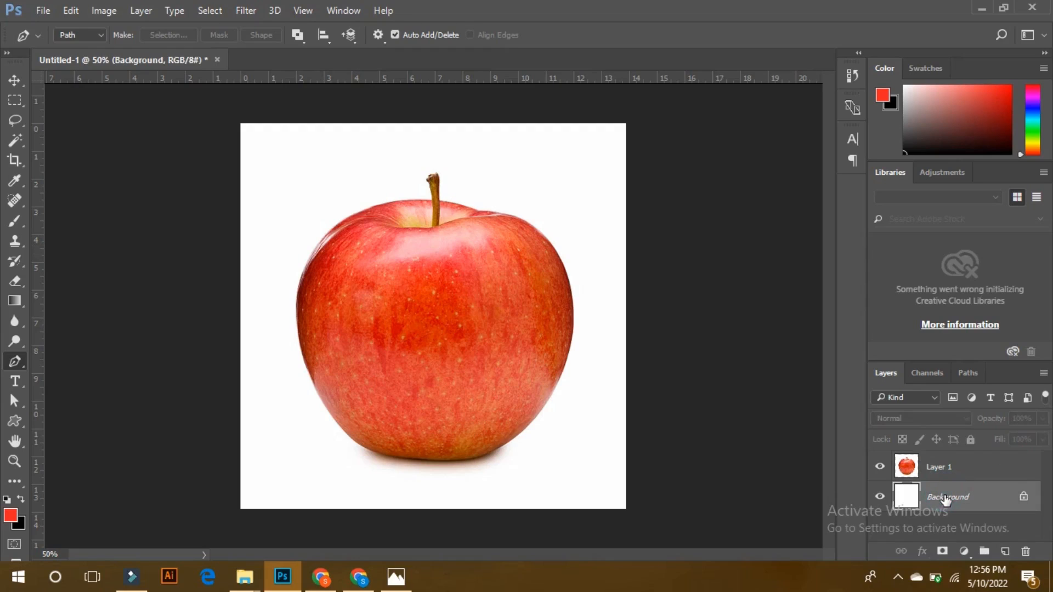
pyautogui.hotkey('ctrl', 'BackSpace')
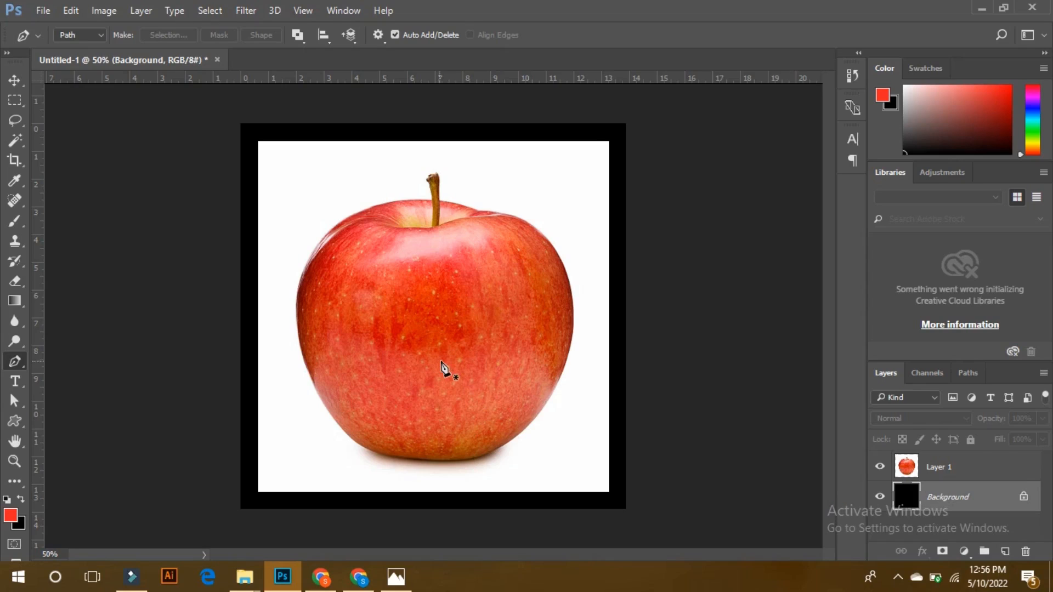
# On Layer 1, start a pen path where the stem's right edge meets the apple and trace toward the upper-right shoulder.
pyautogui.click(946, 472)
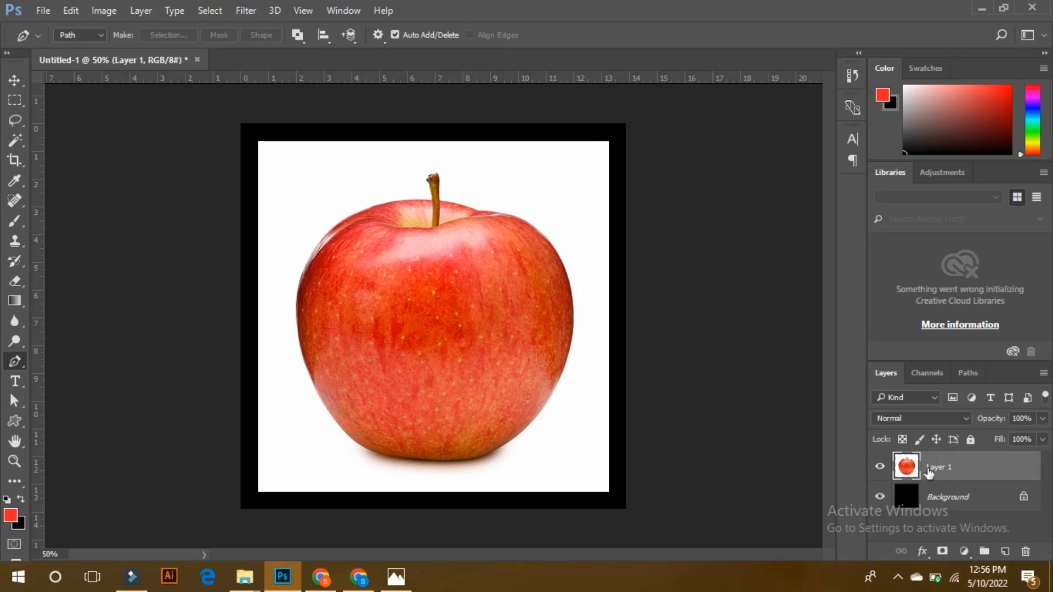
pyautogui.hotkey('ctrl', '+')
pyautogui.hotkey('ctrl', '+')
pyautogui.hotkey('ctrl', '+')
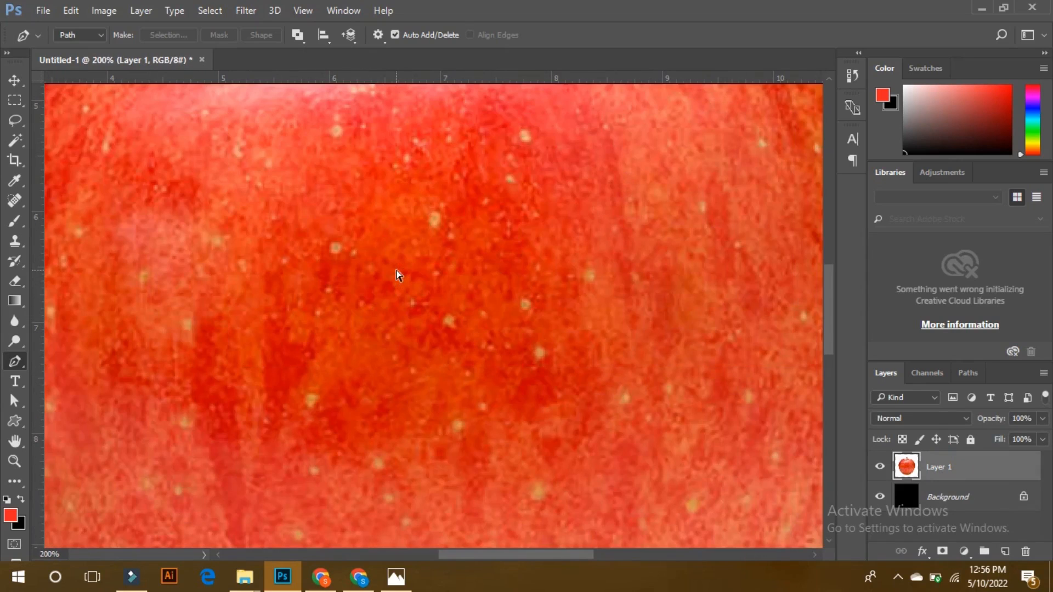
pyautogui.press('space')
pyautogui.moveTo(396, 270); pyautogui.dragTo(482, 589)
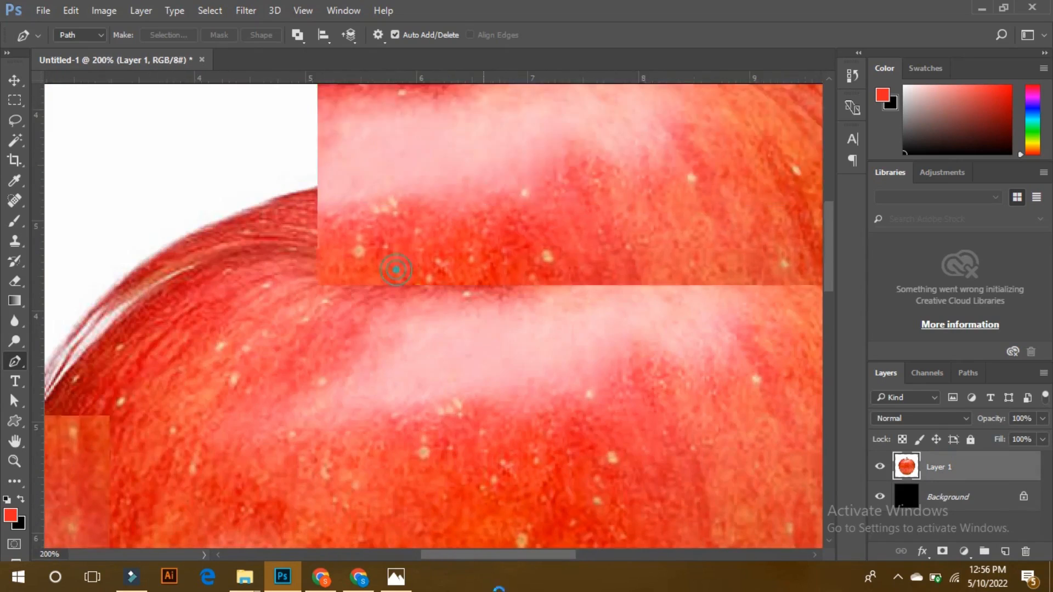
pyautogui.moveTo(437, 207); pyautogui.dragTo(228, 282)
pyautogui.click(344, 253)
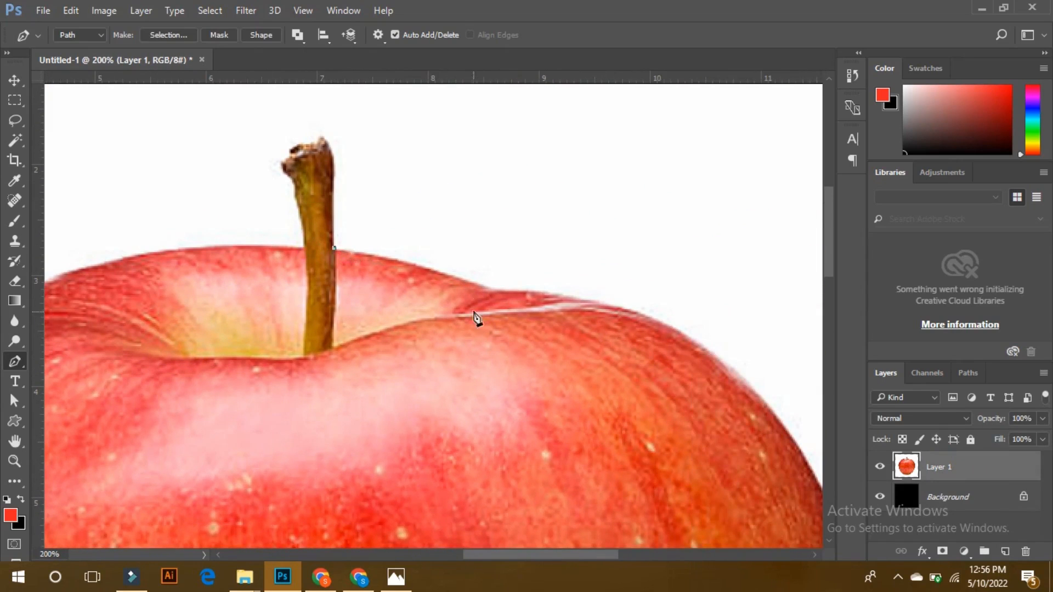
pyautogui.click(680, 333)
# Continue the pen path down the apple's right side with curved anchor points.
pyautogui.press('space')
pyautogui.moveTo(713, 391); pyautogui.dragTo(425, 146)
pyautogui.moveTo(543, 259); pyautogui.dragTo(568, 352)
pyautogui.keyDown('alt'); pyautogui.click(543, 259); pyautogui.keyUp('alt')
pyautogui.moveTo(551, 307); pyautogui.dragTo(533, 137)
pyautogui.moveTo(564, 355); pyautogui.dragTo(552, 522)
pyautogui.keyDown('alt'); pyautogui.click(564, 356); pyautogui.keyUp('alt')
# Trace the pen path around the apple's lower-right curve to its base.
pyautogui.moveTo(557, 378); pyautogui.dragTo(675, 150)
pyautogui.moveTo(573, 411); pyautogui.dragTo(486, 515)
pyautogui.keyDown('alt'); pyautogui.click(573, 412); pyautogui.keyUp('alt')
pyautogui.moveTo(554, 438); pyautogui.dragTo(704, 216)
pyautogui.moveTo(439, 417); pyautogui.dragTo(251, 461)
pyautogui.keyDown('alt'); pyautogui.click(439, 417); pyautogui.keyUp('alt')
# Trace the pen path around the apple's lower-left curve and up its left side.
pyautogui.moveTo(422, 400); pyautogui.dragTo(672, 401)
pyautogui.moveTo(210, 362); pyautogui.dragTo(84, 230)
pyautogui.keyDown('alt'); pyautogui.click(207, 349); pyautogui.keyUp('alt')
pyautogui.moveTo(207, 349); pyautogui.dragTo(297, 500)
pyautogui.moveTo(278, 225); pyautogui.dragTo(302, 96)
pyautogui.keyDown('alt'); pyautogui.click(280, 264); pyautogui.keyUp('alt')
# Trace the pen path over the apple's upper-left shoulder to the left edge of the stem.
pyautogui.moveTo(418, 217); pyautogui.dragTo(309, 546)
pyautogui.moveTo(460, 265); pyautogui.dragTo(720, 166)
pyautogui.keyDown('alt'); pyautogui.click(461, 264); pyautogui.keyUp('alt')
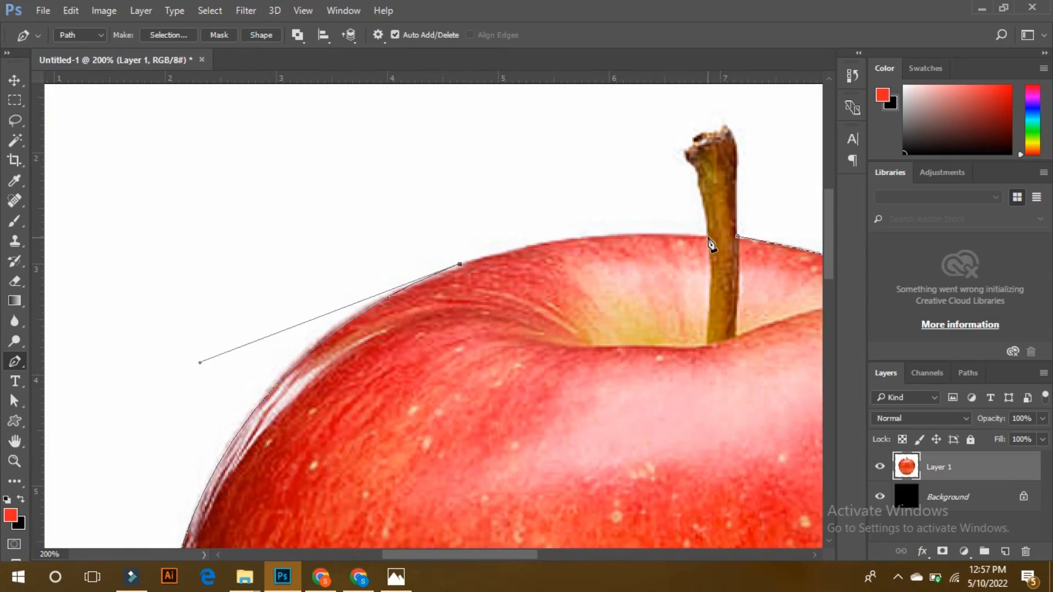
pyautogui.moveTo(708, 237); pyautogui.dragTo(824, 250)
pyautogui.keyDown('alt'); pyautogui.click(687, 236); pyautogui.keyUp('alt')
pyautogui.moveTo(665, 155); pyautogui.dragTo(698, 119)
pyautogui.keyDown('alt'); pyautogui.click(666, 156); pyautogui.keyUp('alt')
pyautogui.hotkey('ctrl', 'alt', 'z')
pyautogui.hotkey('ctrl', 'alt', 'z')
# Outline the stem with anchor points and close the pen path at its starting point.
pyautogui.keyDown('alt'); pyautogui.click(670, 159); pyautogui.keyUp('alt')
pyautogui.keyDown('alt'); pyautogui.click(681, 133); pyautogui.keyUp('alt')
pyautogui.click(712, 136)
pyautogui.click(716, 236)
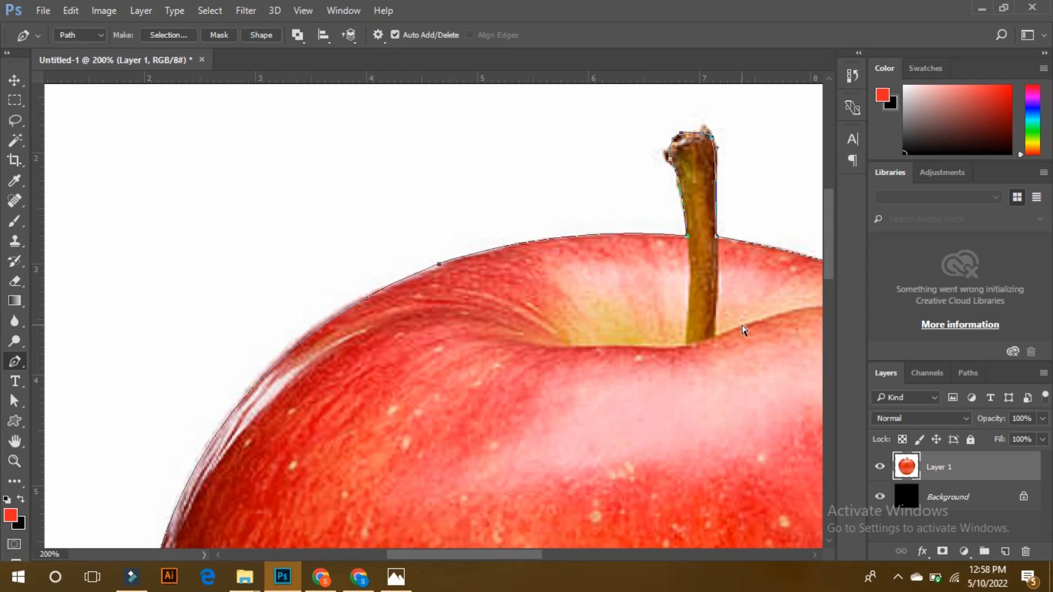
# Convert the apple path to a selection, invert it and delete the white surroundings from Layer 1.
pyautogui.hotkey('ctrl', '0')
pyautogui.hotkey('ctrl', 'Return')
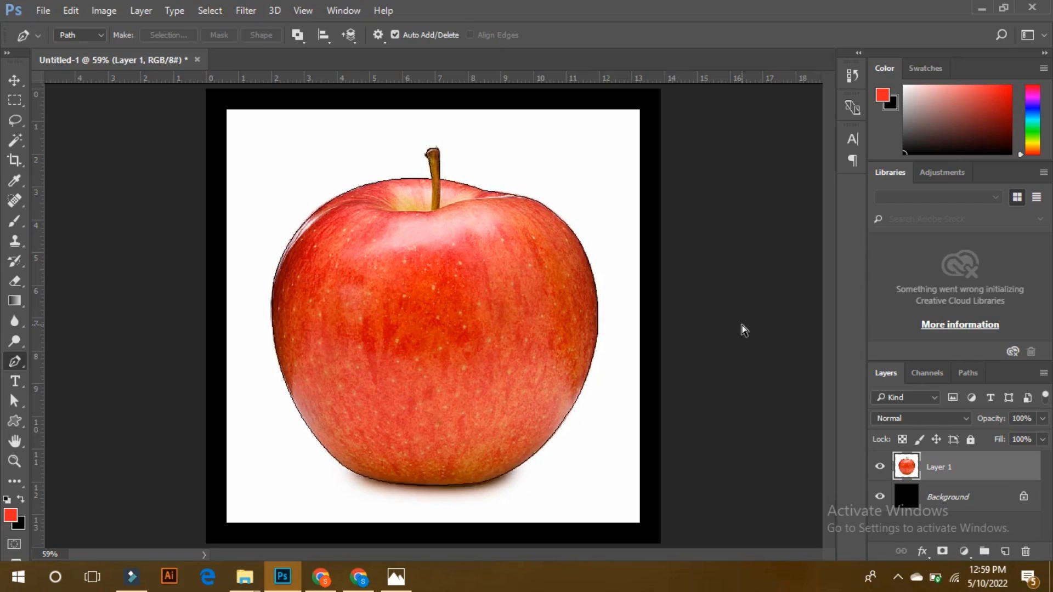
pyautogui.hotkey('ctrl', 'shift', 'i')
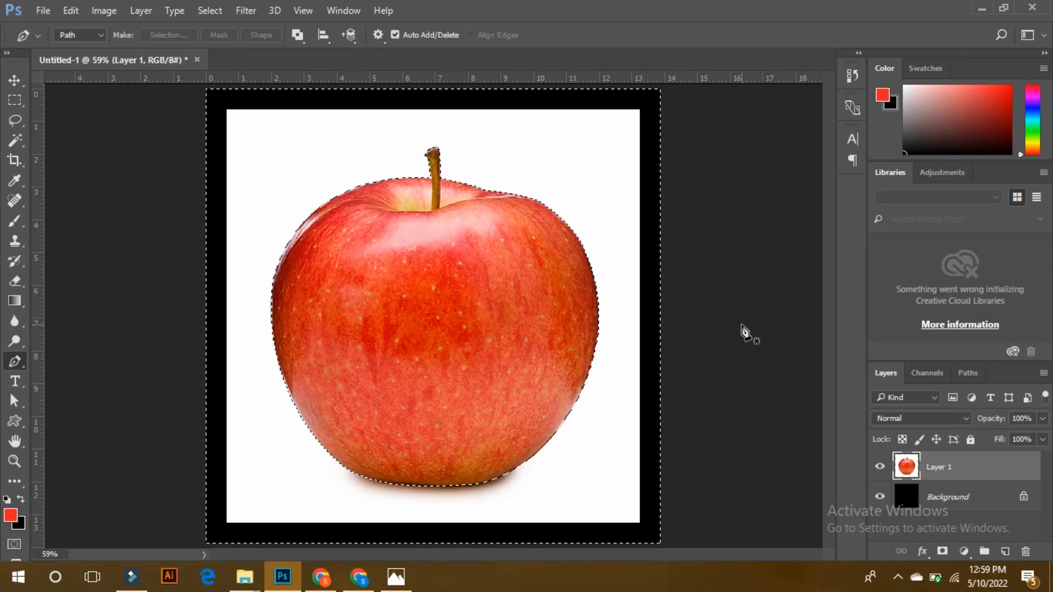
pyautogui.press('Delete')
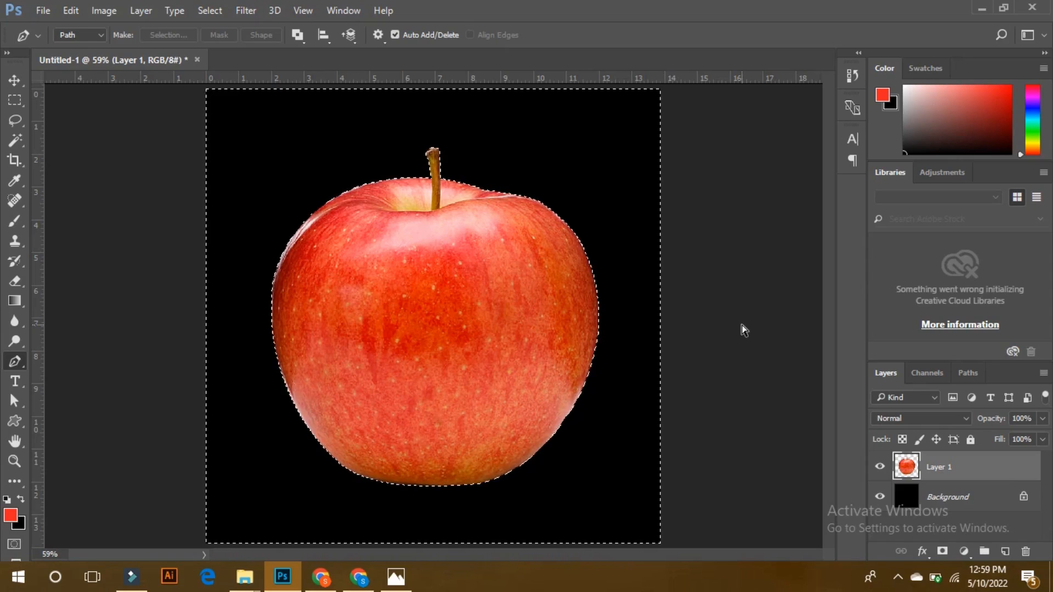
# Examine the cut-out apple's edges around the stem, sides and base for leftover white fringes.
pyautogui.hotkey('ctrl', '+')
pyautogui.hotkey('ctrl', '+')
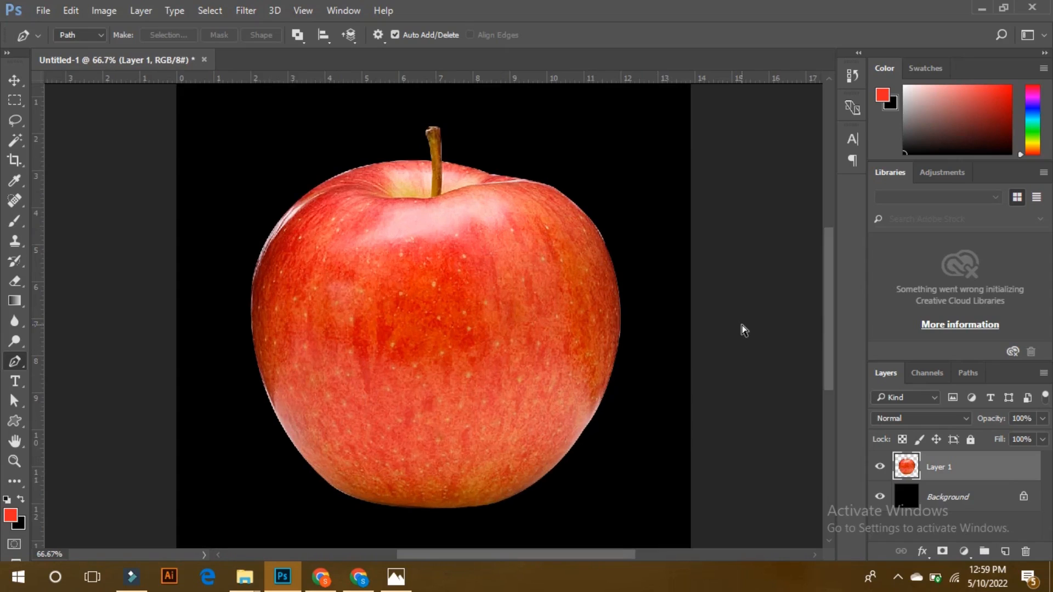
pyautogui.hotkey('ctrl', '+')
pyautogui.hotkey('ctrl', '+')
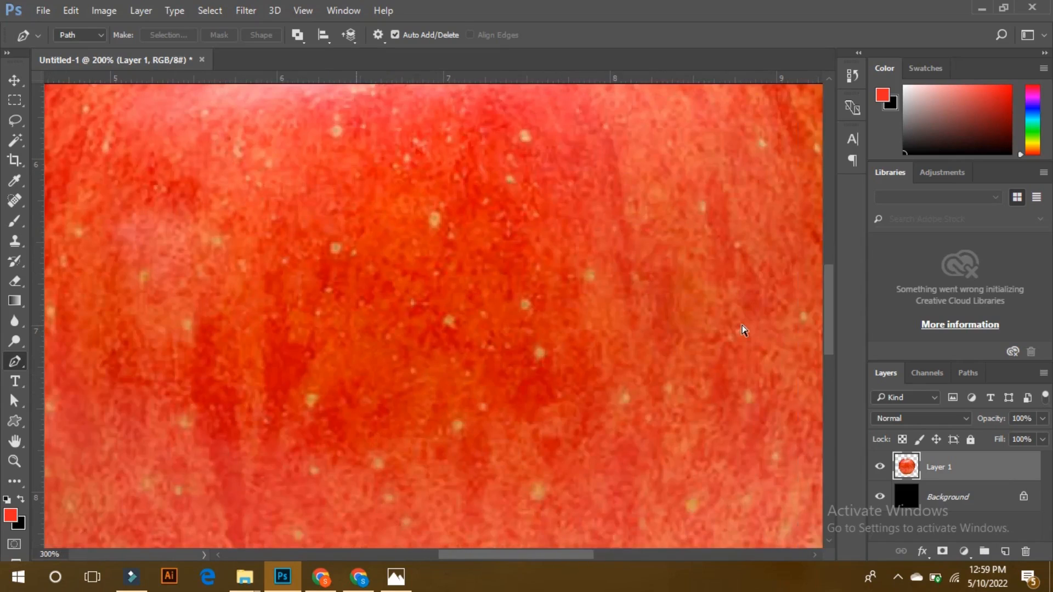
pyautogui.moveTo(674, 294); pyautogui.dragTo(578, 546)
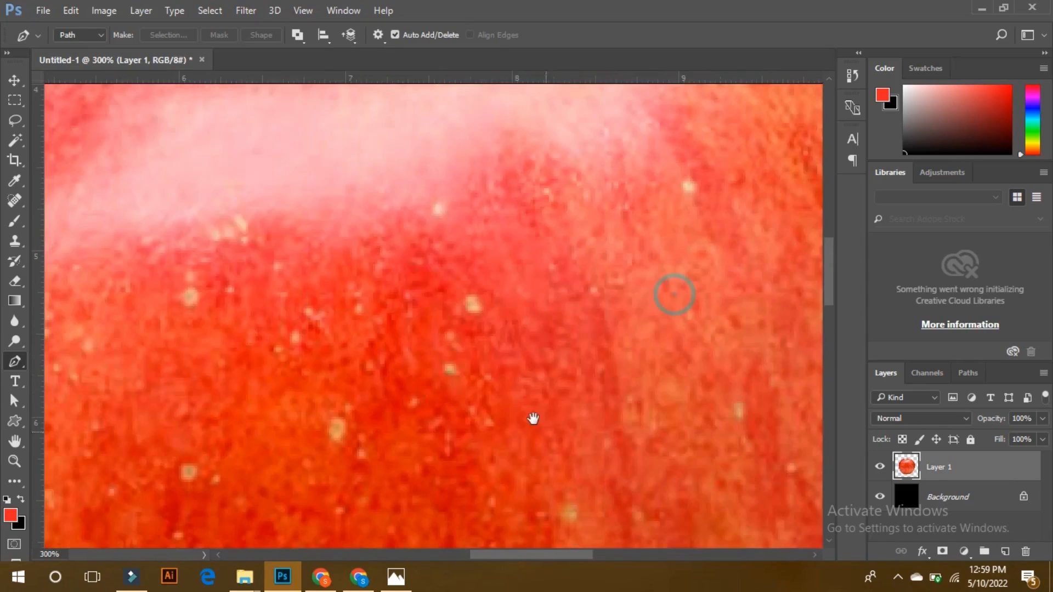
pyautogui.moveTo(534, 418); pyautogui.dragTo(467, 568)
pyautogui.moveTo(545, 280); pyautogui.dragTo(513, 502)
pyautogui.moveTo(445, 327); pyautogui.dragTo(585, 409)
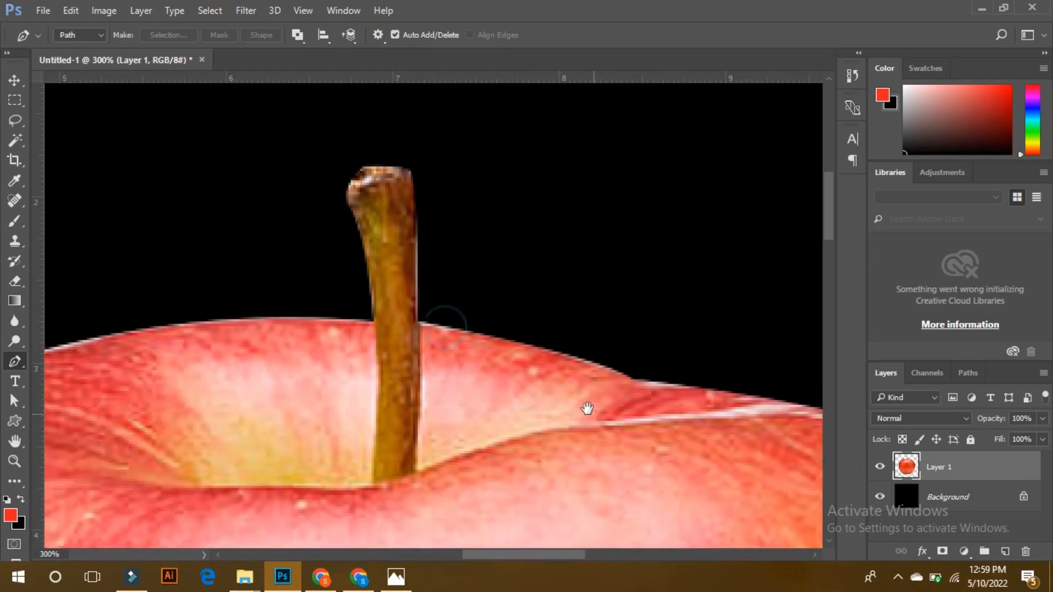
pyautogui.moveTo(359, 376); pyautogui.dragTo(430, 352)
pyautogui.moveTo(329, 289); pyautogui.dragTo(552, 223)
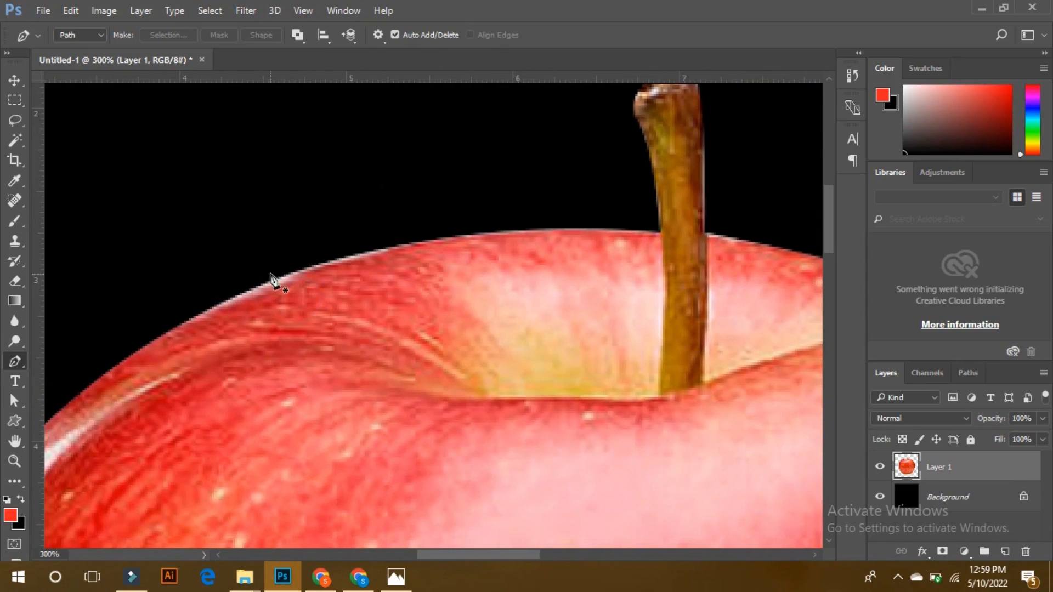
pyautogui.press('v')
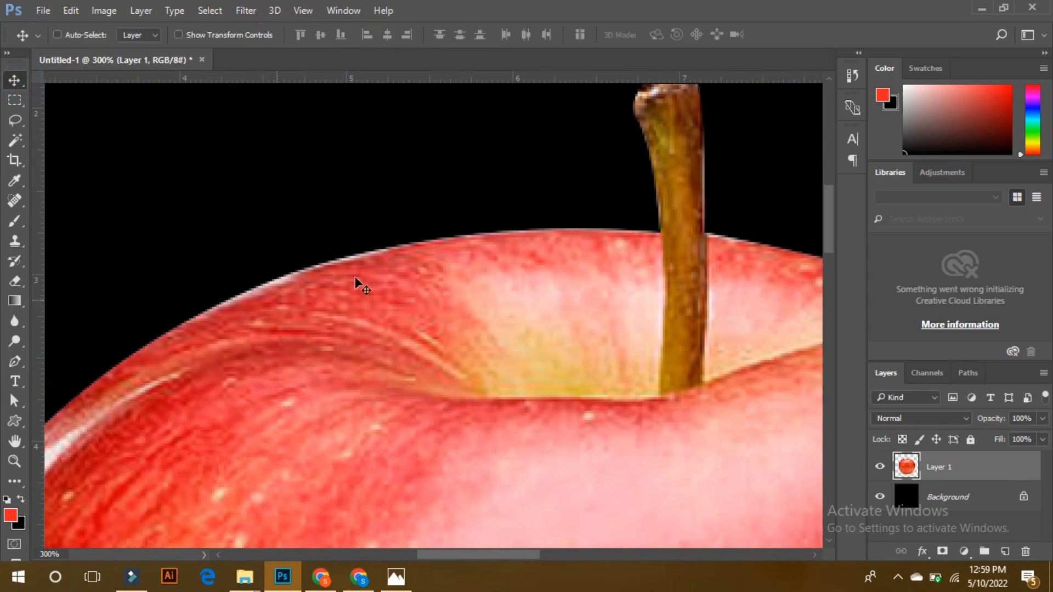
pyautogui.moveTo(329, 306); pyautogui.dragTo(502, 203)
pyautogui.moveTo(326, 388); pyautogui.dragTo(427, 246)
pyautogui.moveTo(334, 478); pyautogui.dragTo(394, 306)
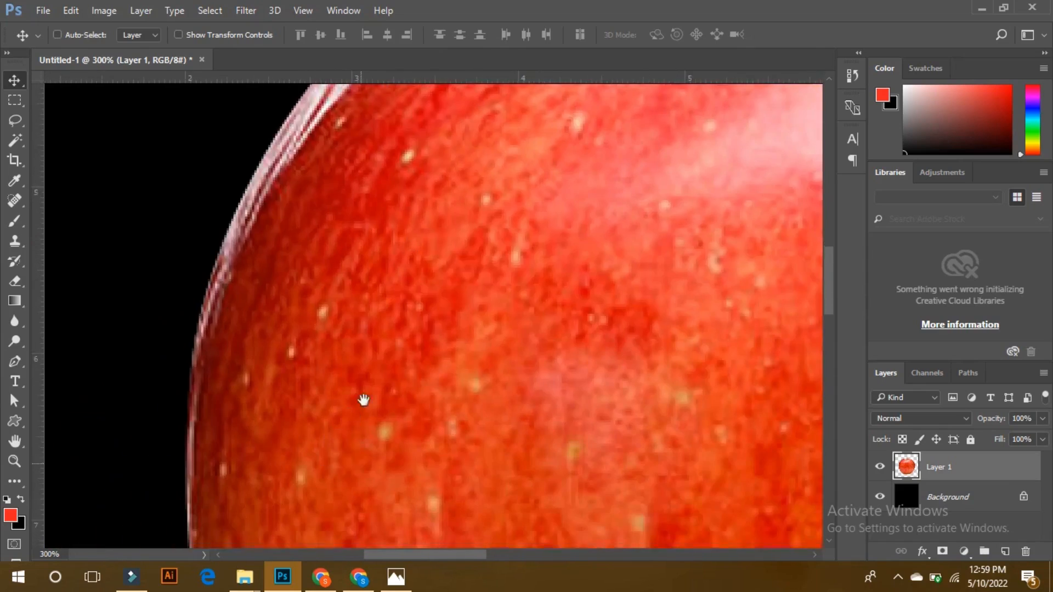
pyautogui.moveTo(362, 453); pyautogui.dragTo(291, 230)
pyautogui.moveTo(427, 472); pyautogui.dragTo(263, 264)
pyautogui.moveTo(417, 428); pyautogui.dragTo(127, 218)
pyautogui.moveTo(422, 376); pyautogui.dragTo(202, 439)
pyautogui.moveTo(506, 307); pyautogui.dragTo(441, 407)
pyautogui.hotkey('ctrl', '-')
pyautogui.hotkey('ctrl', '-')
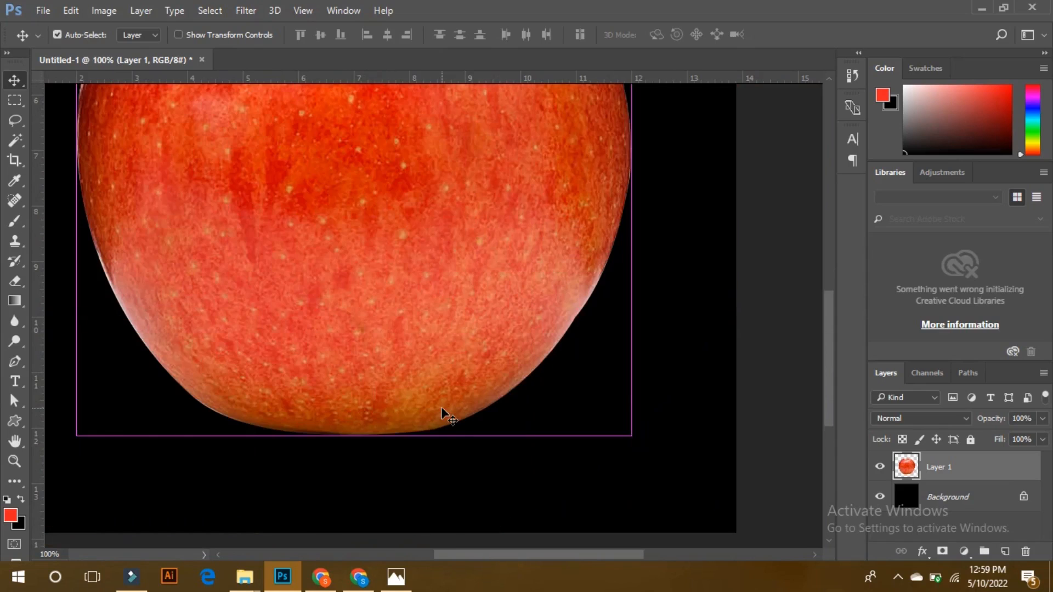
pyautogui.moveTo(436, 260); pyautogui.dragTo(480, 471)
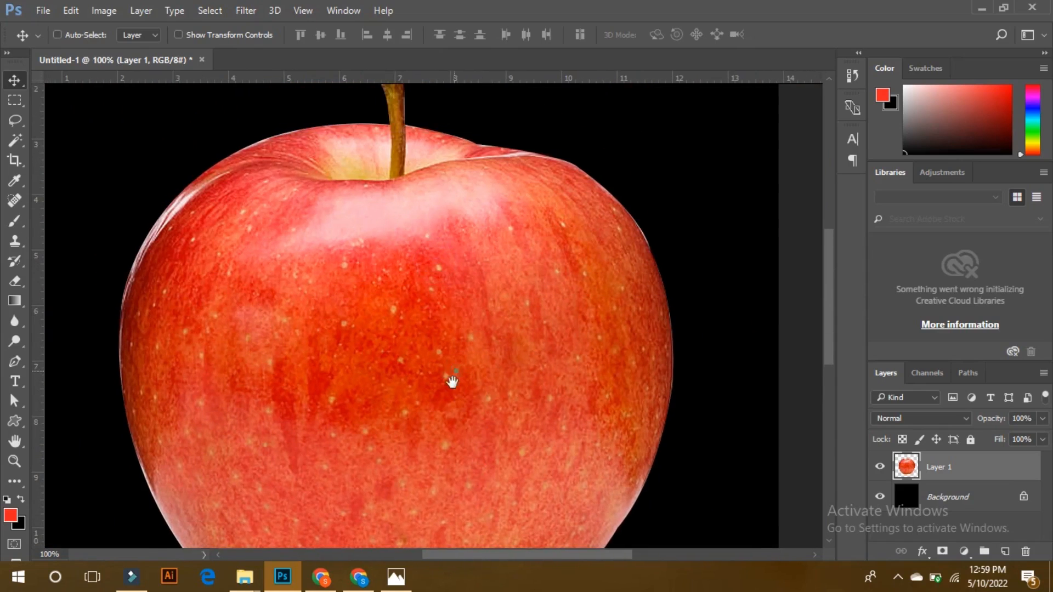
# Load the outline of the apple on Layer 1 as a selection.
pyautogui.moveTo(454, 374); pyautogui.dragTo(444, 415)
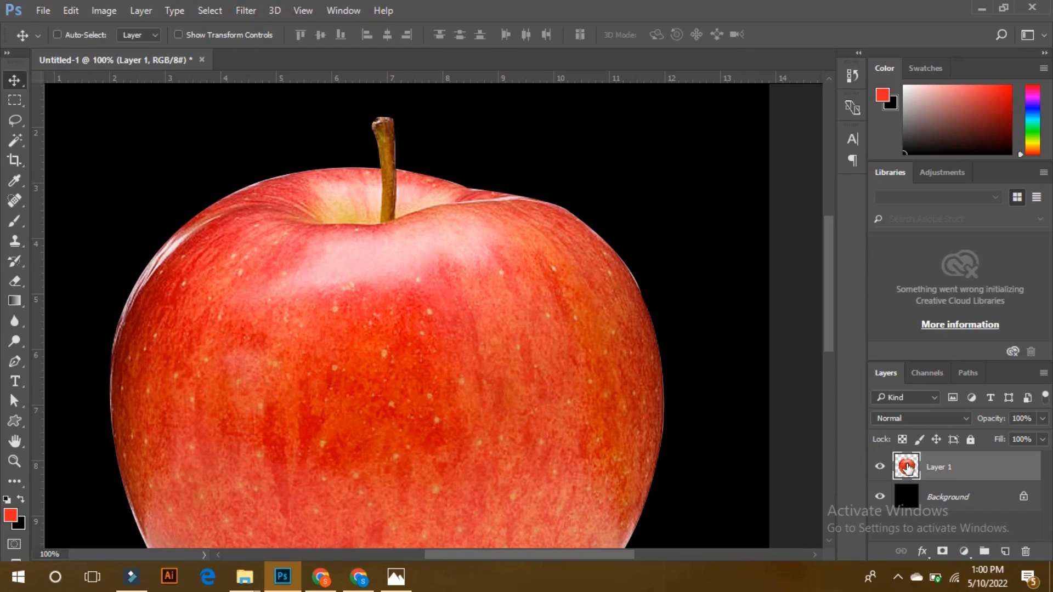
pyautogui.press('ctrl')
pyautogui.keyDown('ctrl'); pyautogui.click(908, 466); pyautogui.keyUp('ctrl')
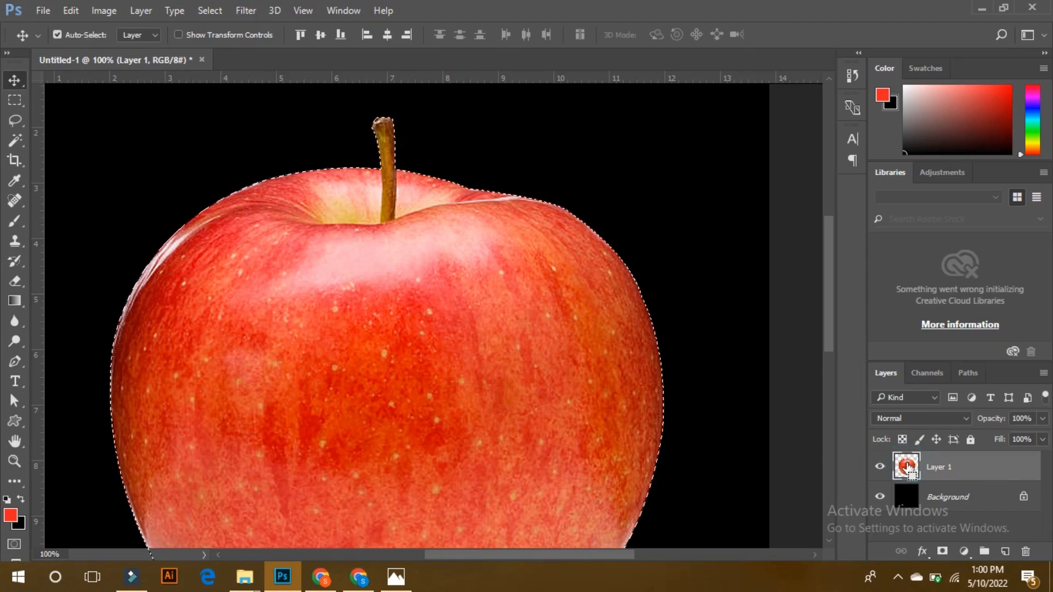
pyautogui.hotkey('ctrl', '-')
pyautogui.hotkey('ctrl', '-')
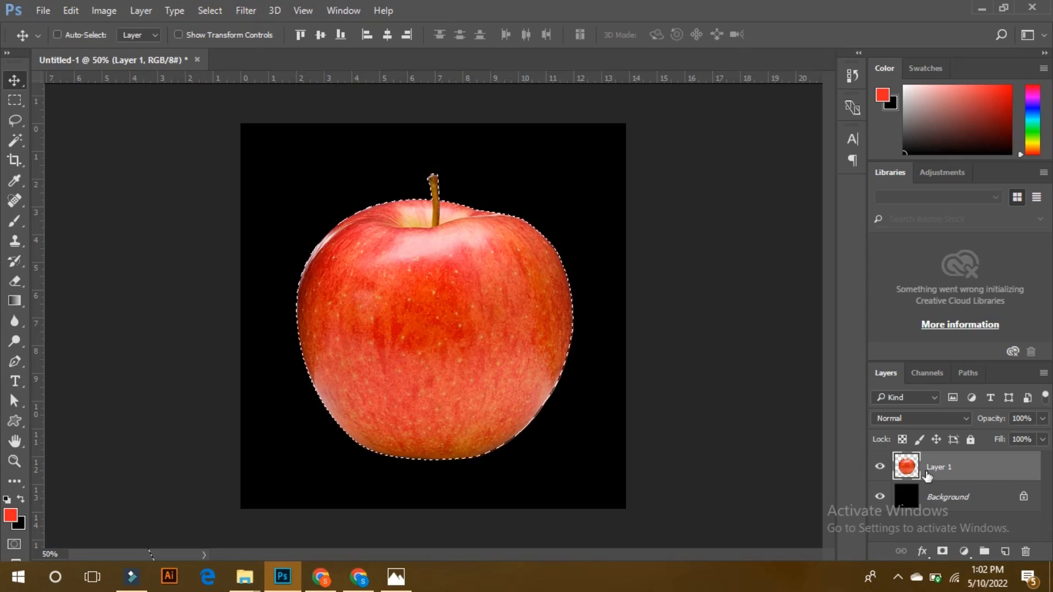
# Unlock the Background layer, load its whole area as a selection and toggle its visibility to compare.
pyautogui.click(1023, 498)
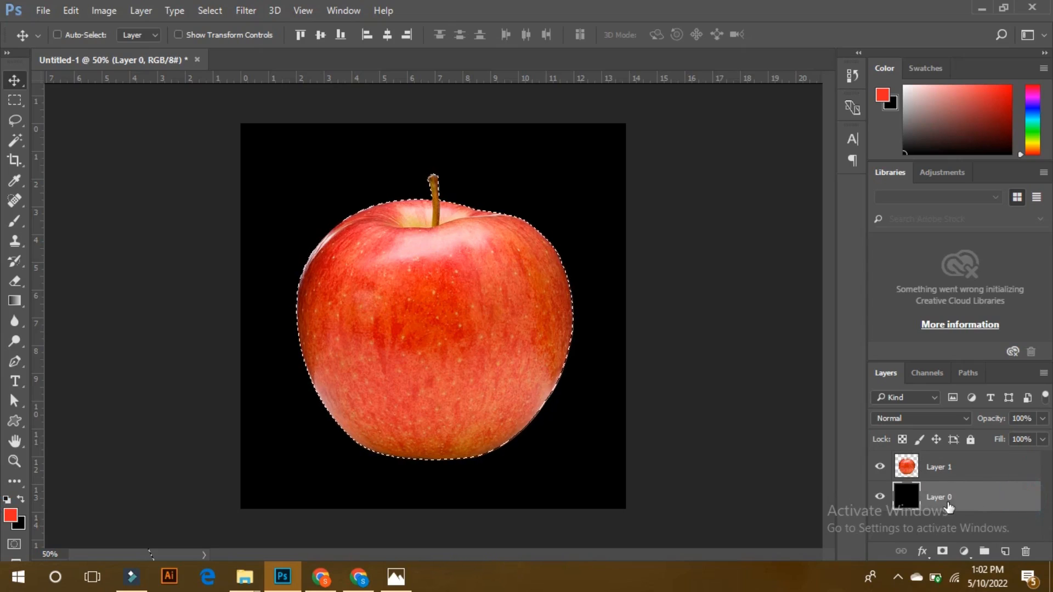
pyautogui.keyDown('ctrl'); pyautogui.click(906, 498); pyautogui.keyUp('ctrl')
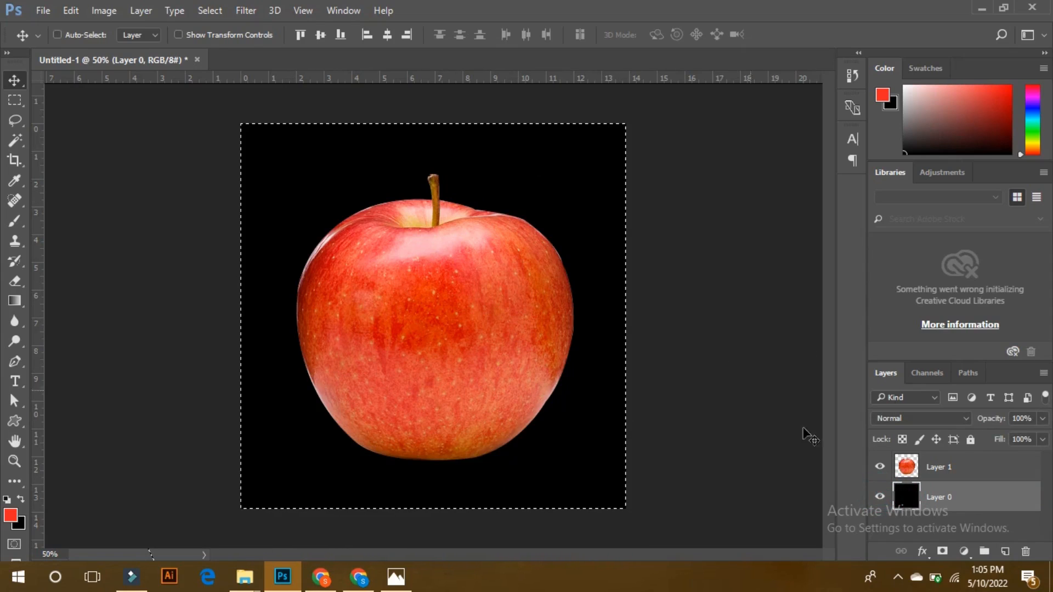
pyautogui.click(879, 496)
pyautogui.click(880, 498)
pyautogui.click(881, 498)
pyautogui.click(881, 497)
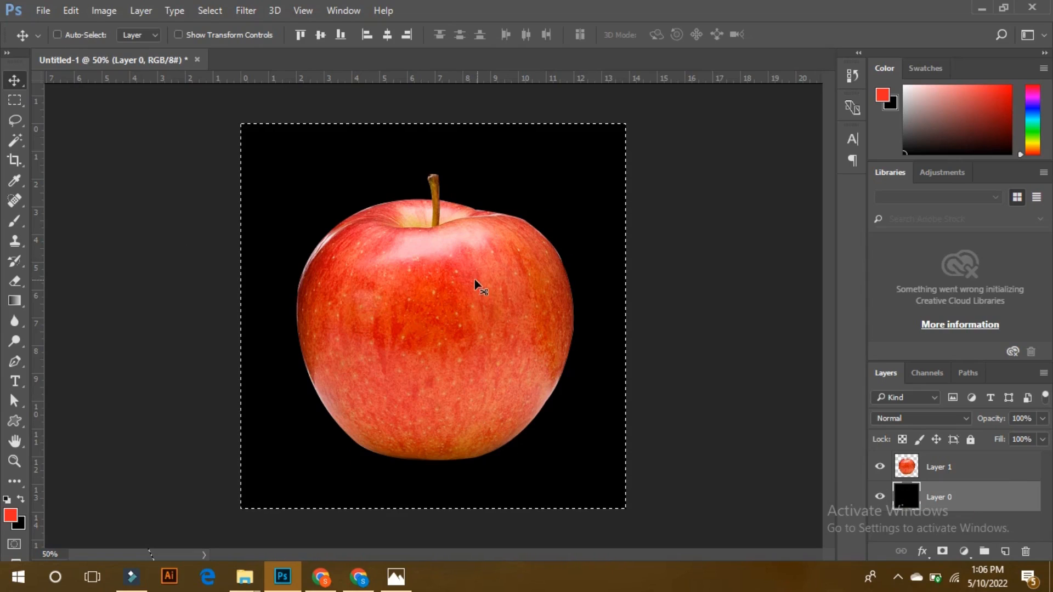
# Deselect, erase the upper-left corner of the black Layer 0 and load its remaining pixels as a selection.
pyautogui.press('e')
pyautogui.hotkey('ctrl', 'd')
pyautogui.moveTo(293, 146); pyautogui.dragTo(251, 143)
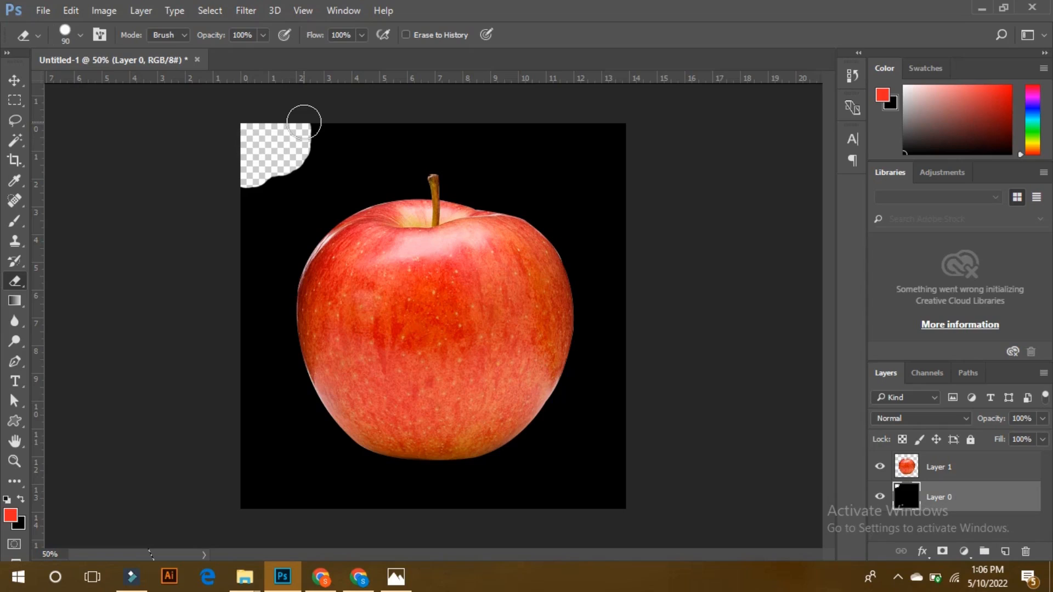
pyautogui.moveTo(304, 122)
pyautogui.mouseDown()
pyautogui.moveTo(306, 165)
pyautogui.moveTo(228, 188)
pyautogui.moveTo(266, 111)
pyautogui.moveTo(327, 110)
pyautogui.moveTo(327, 124)
pyautogui.mouseUp()
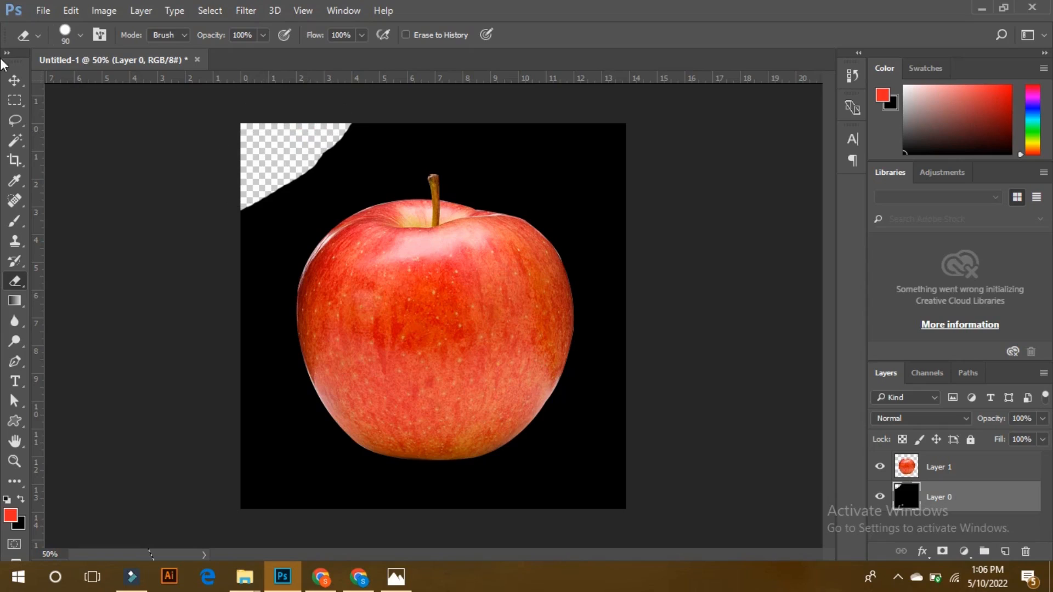
pyautogui.click(12, 78)
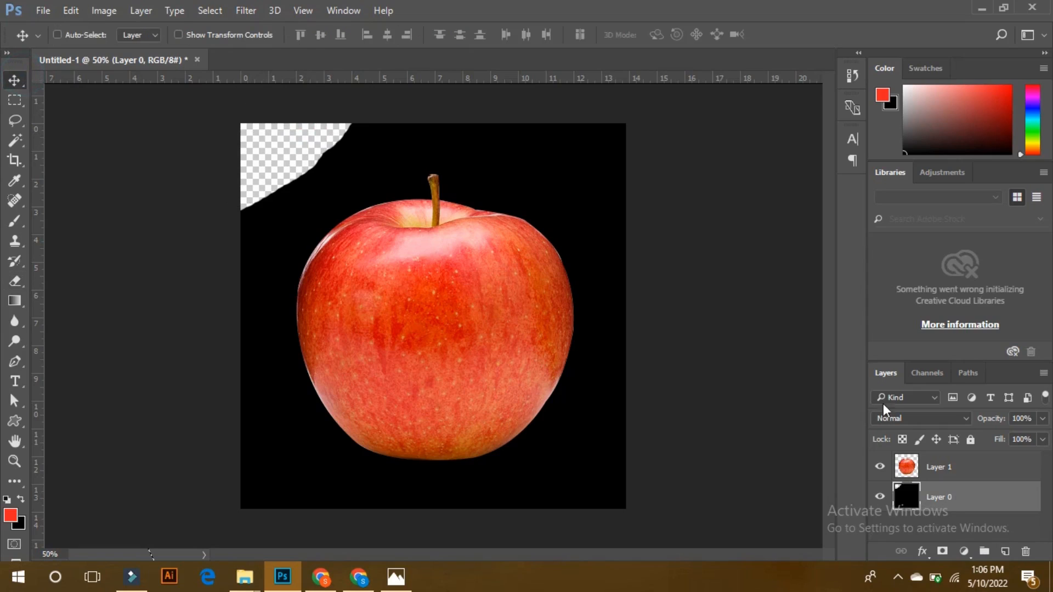
pyautogui.keyDown('ctrl'); pyautogui.click(909, 496); pyautogui.keyUp('ctrl')
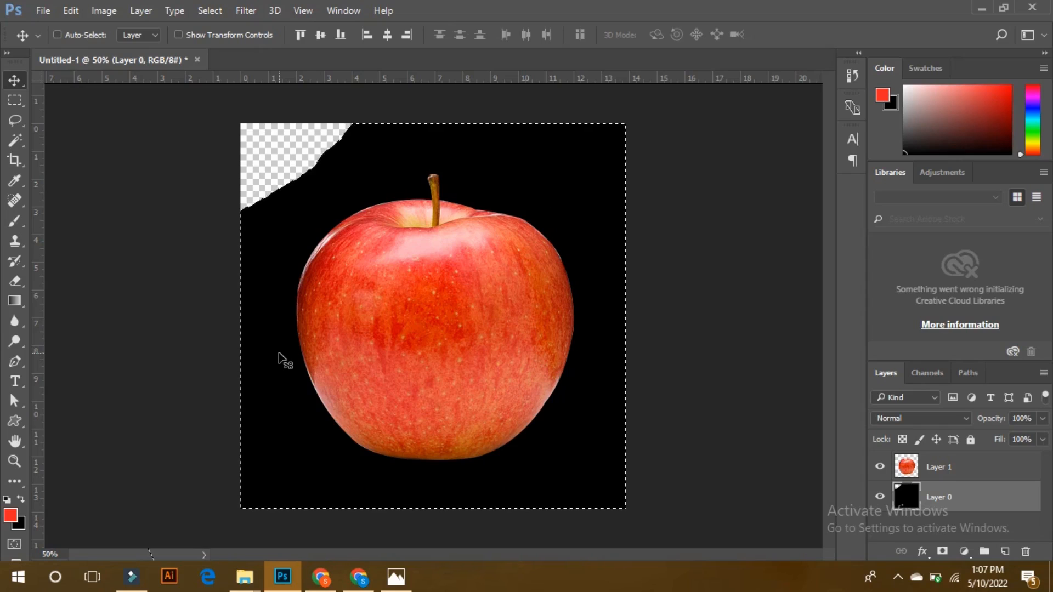
# Load the apple on Layer 1 as a selection and open it in Select and Mask.
pyautogui.click(906, 466)
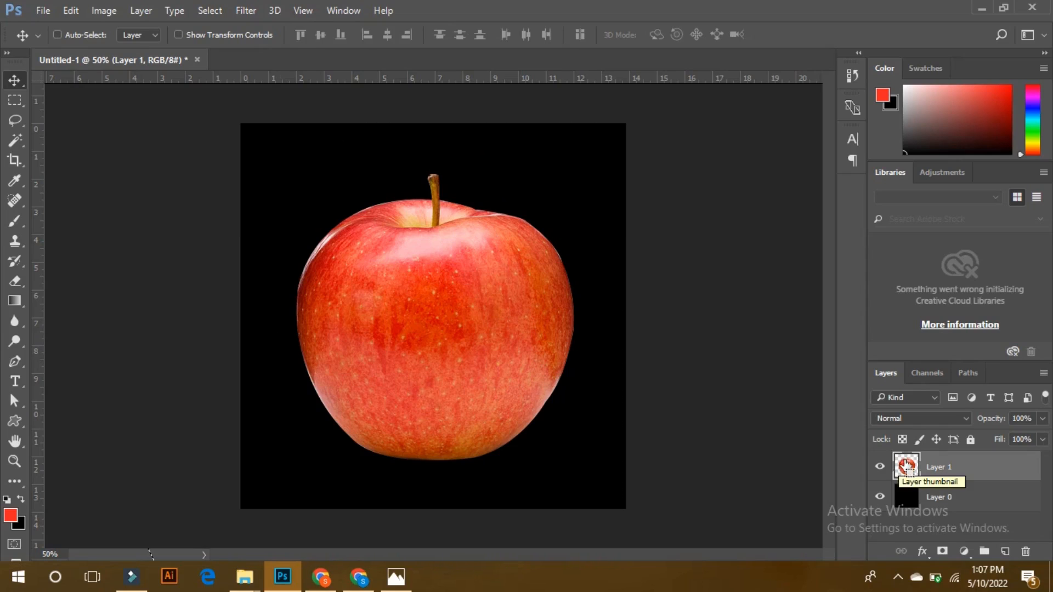
pyautogui.keyDown('ctrl'); pyautogui.click(906, 466); pyautogui.keyUp('ctrl')
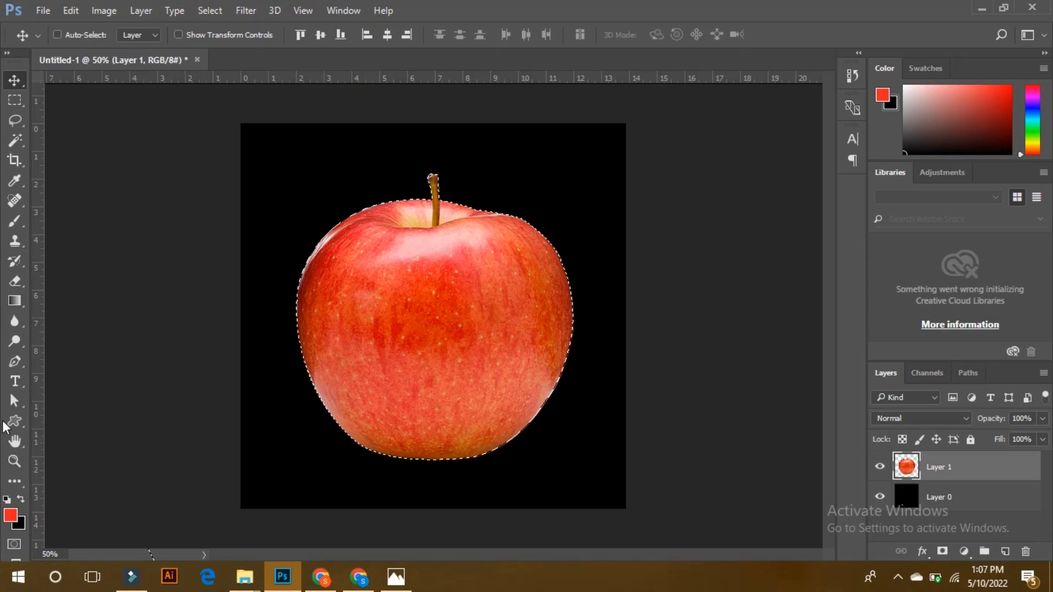
pyautogui.click(15, 362)
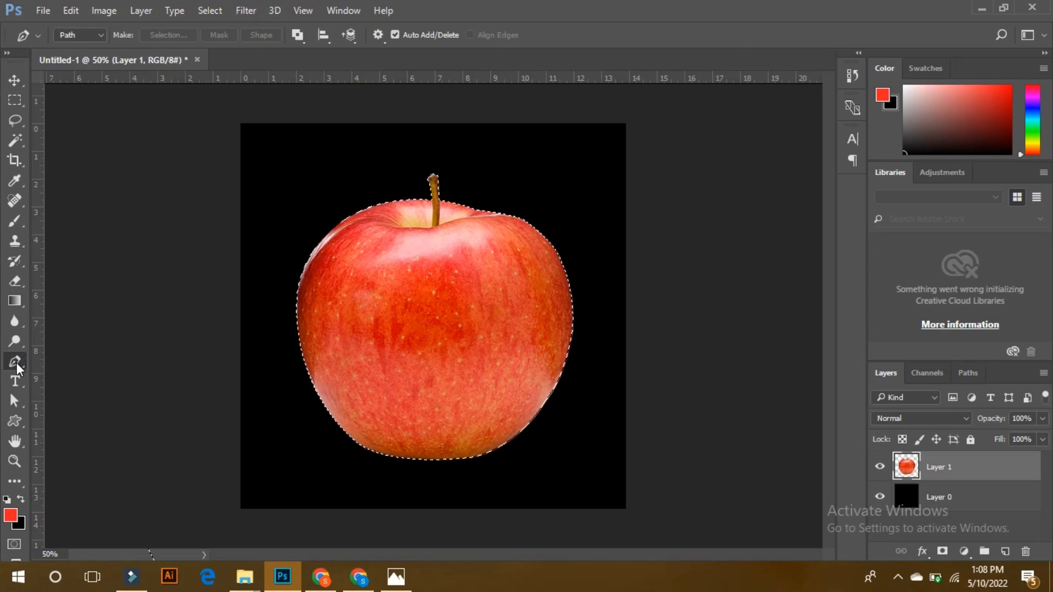
pyautogui.click(16, 135)
pyautogui.click(15, 120)
pyautogui.click(15, 103)
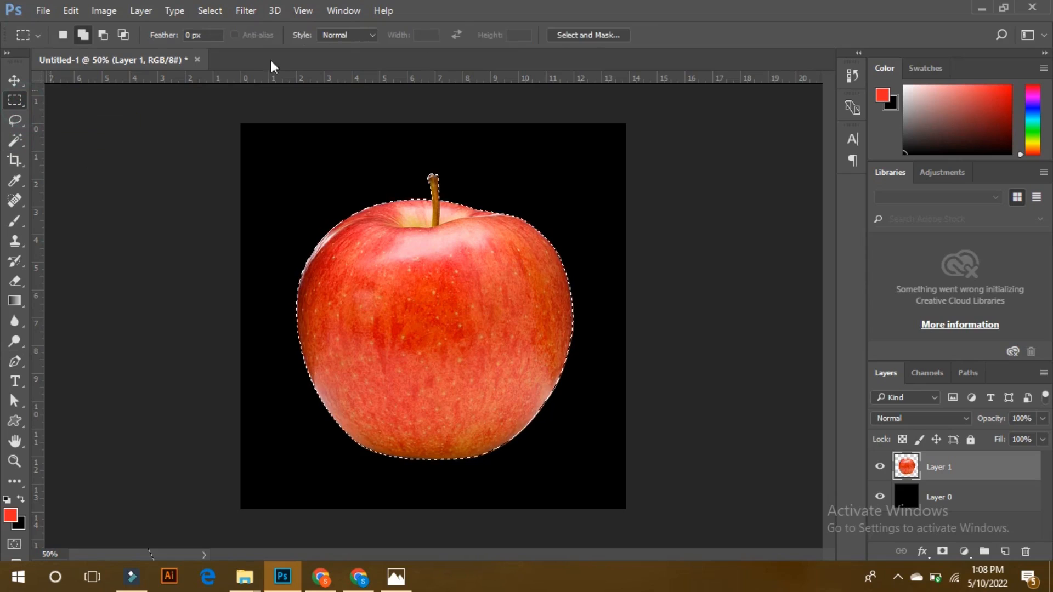
pyautogui.click(567, 34)
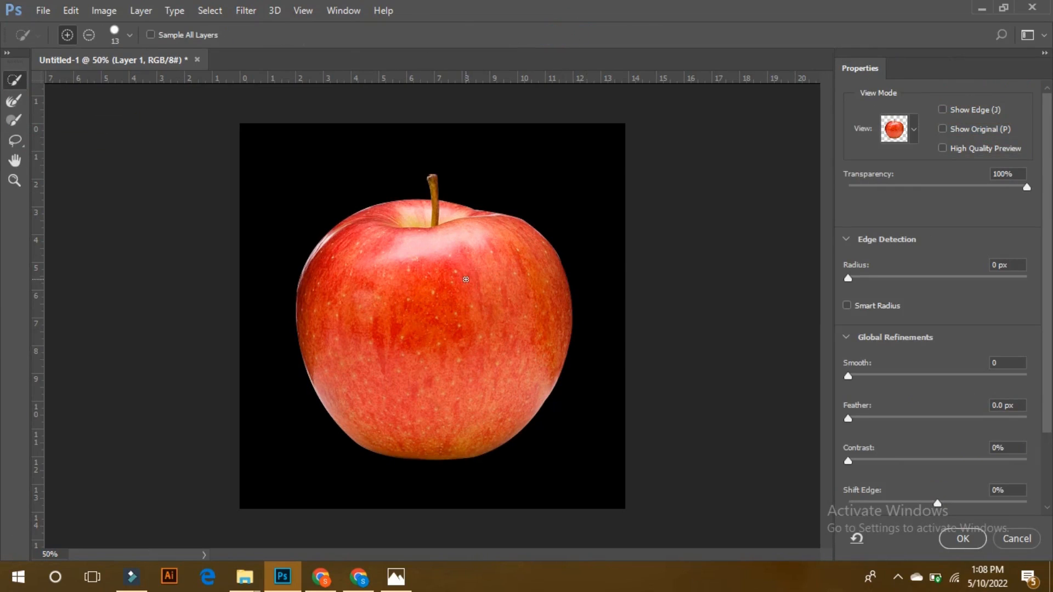
# Try strong smoothing on the edge around the stem, and set Smooth to 16.
pyautogui.hotkey('ctrl', '+')
pyautogui.hotkey('ctrl', '+')
pyautogui.hotkey('ctrl', '+')
pyautogui.press('space')
pyautogui.moveTo(480, 251); pyautogui.dragTo(449, 433)
pyautogui.moveTo(439, 240); pyautogui.dragTo(406, 359)
pyautogui.moveTo(412, 306); pyautogui.dragTo(397, 400)
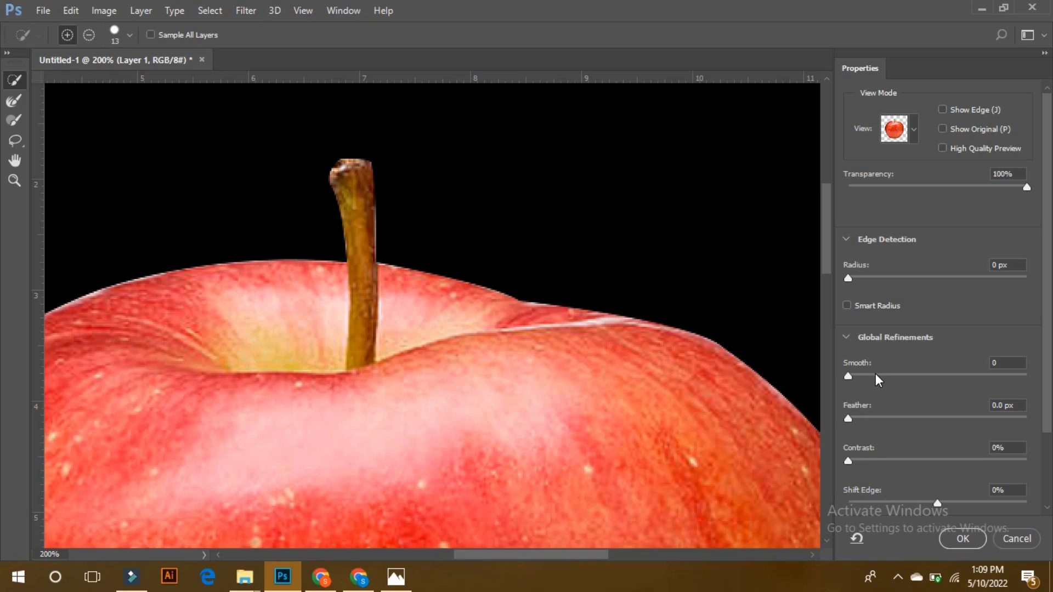
pyautogui.moveTo(864, 375); pyautogui.dragTo(974, 376)
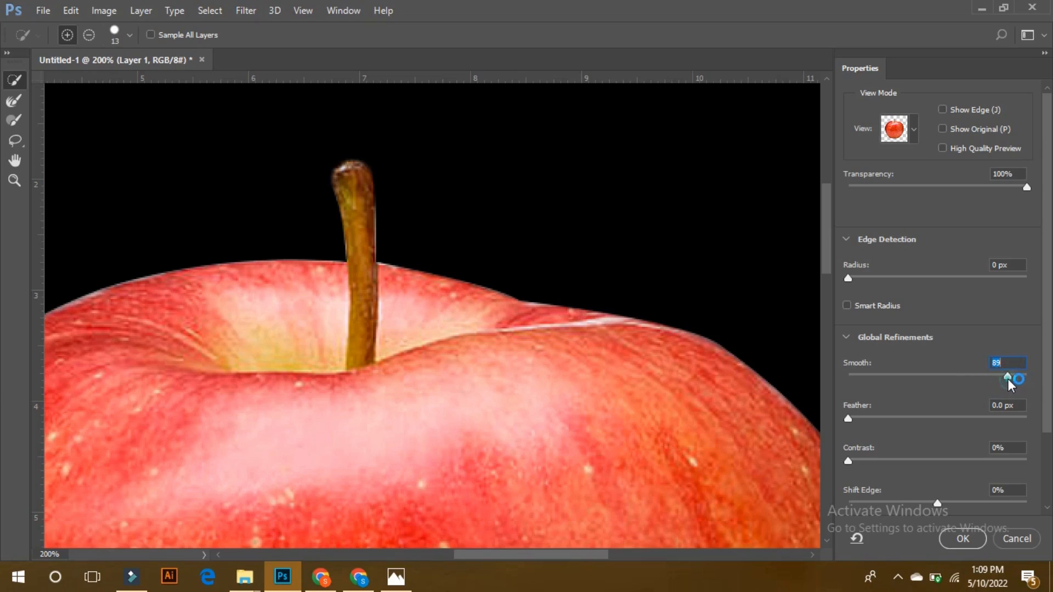
pyautogui.moveTo(970, 382); pyautogui.dragTo(877, 378)
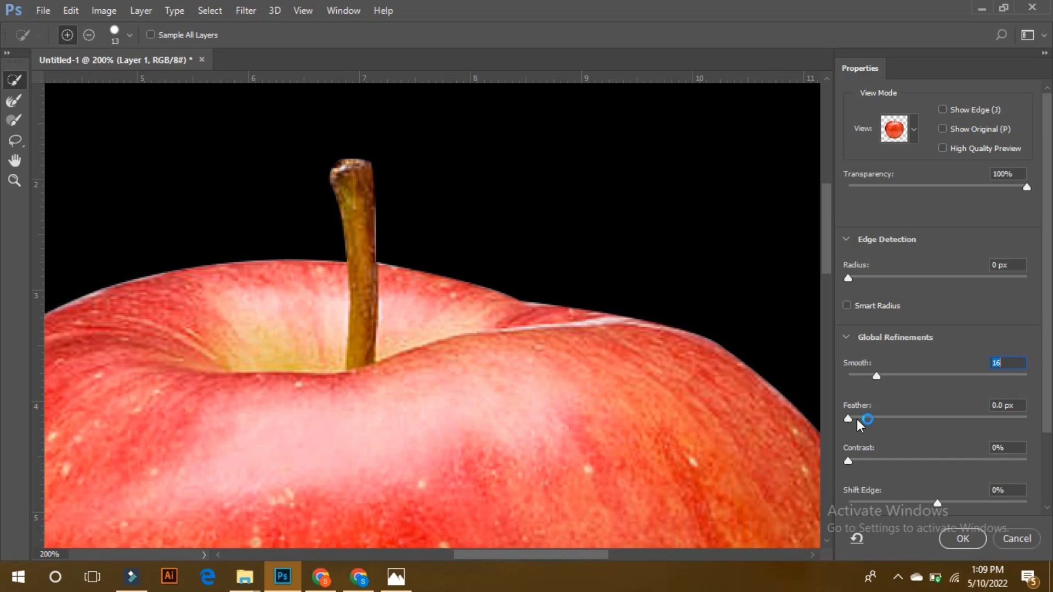
# Raise Smooth to 26 and set Feather to 3.0 px for the apple's selection edge.
pyautogui.moveTo(856, 419); pyautogui.dragTo(902, 418)
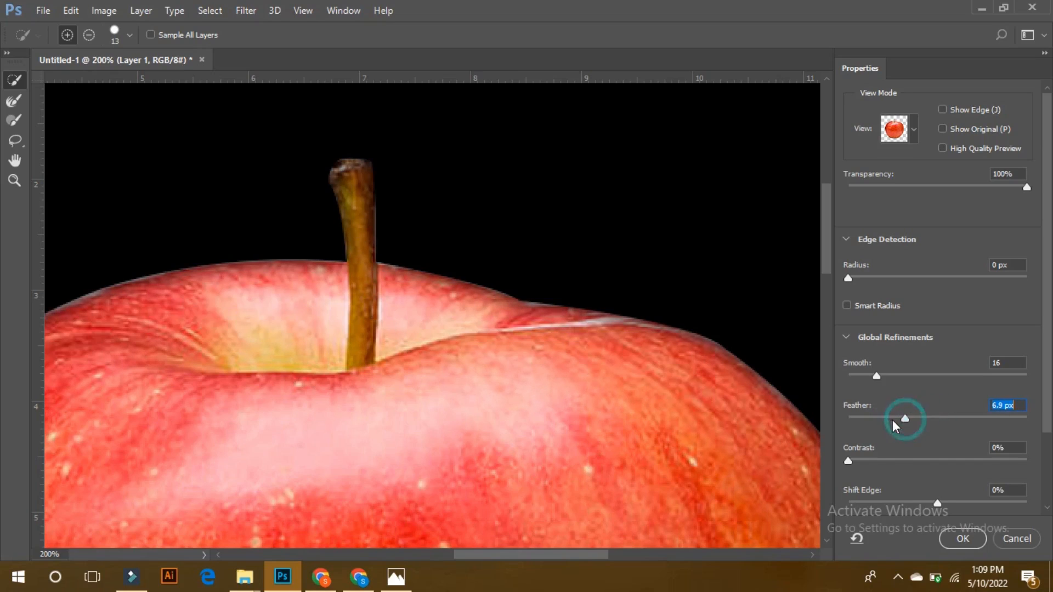
pyautogui.click(895, 376)
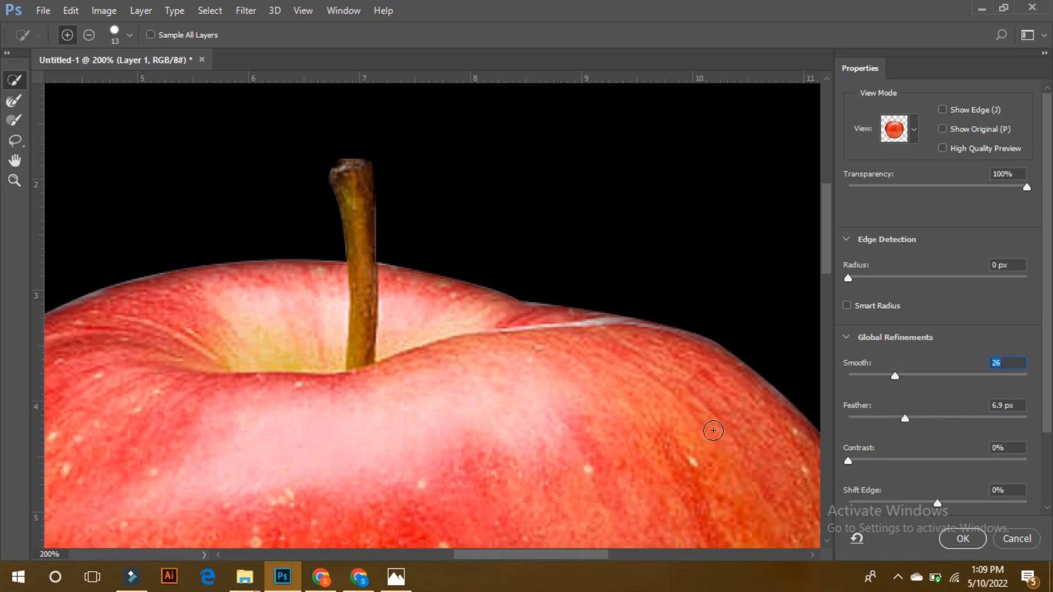
pyautogui.moveTo(1045, 298); pyautogui.dragTo(1047, 376)
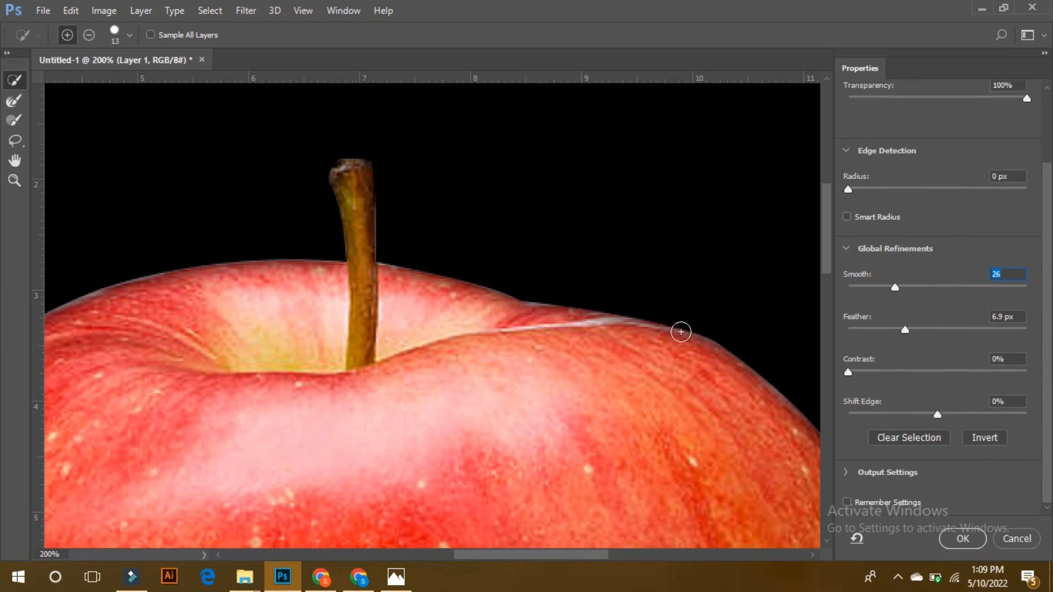
pyautogui.click(872, 328)
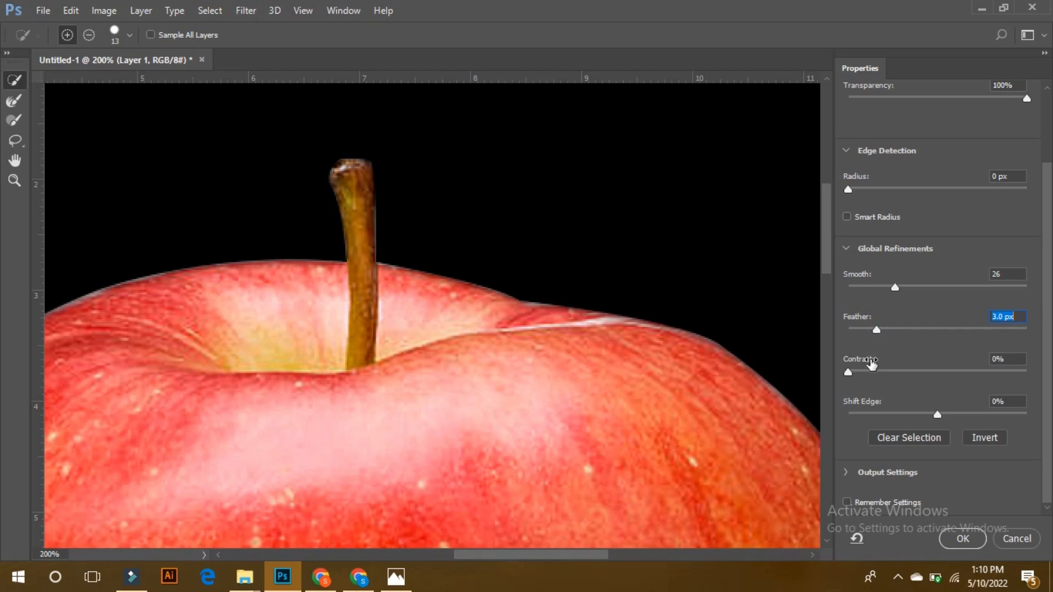
# Try several Contrast values such as 37% on the apple's edge, and return Contrast to 0%.
pyautogui.click(861, 373)
pyautogui.moveTo(880, 371); pyautogui.dragTo(851, 377)
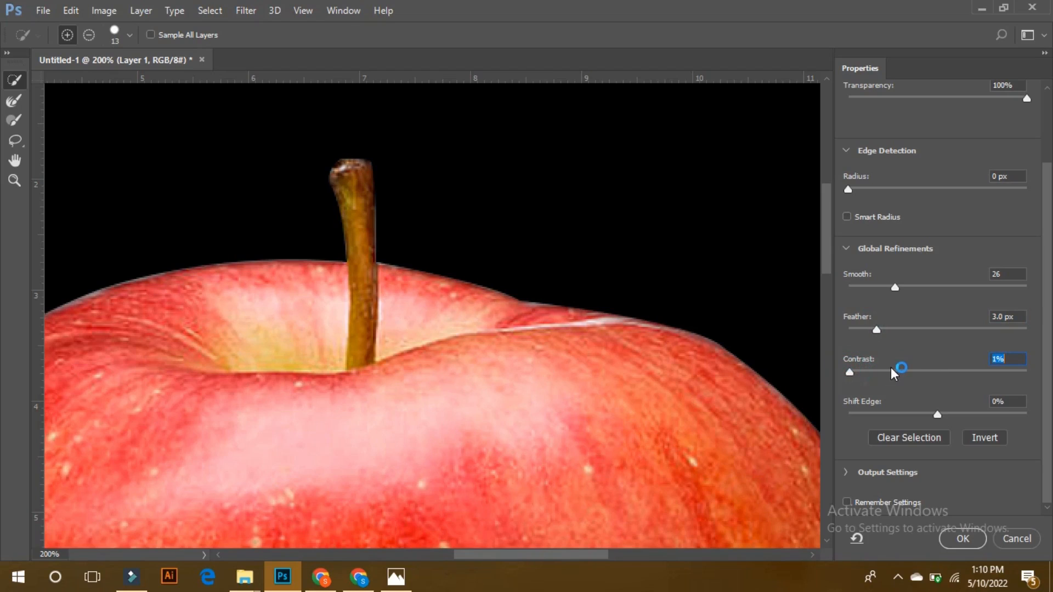
pyautogui.click(926, 369)
pyautogui.click(870, 373)
pyautogui.click(850, 373)
pyautogui.click(922, 371)
pyautogui.click(890, 375)
pyautogui.click(854, 373)
pyautogui.moveTo(854, 373); pyautogui.dragTo(853, 372)
# Test inward and outward edge shifts on the apple, and set Shift Edge to -66%.
pyautogui.click(889, 413)
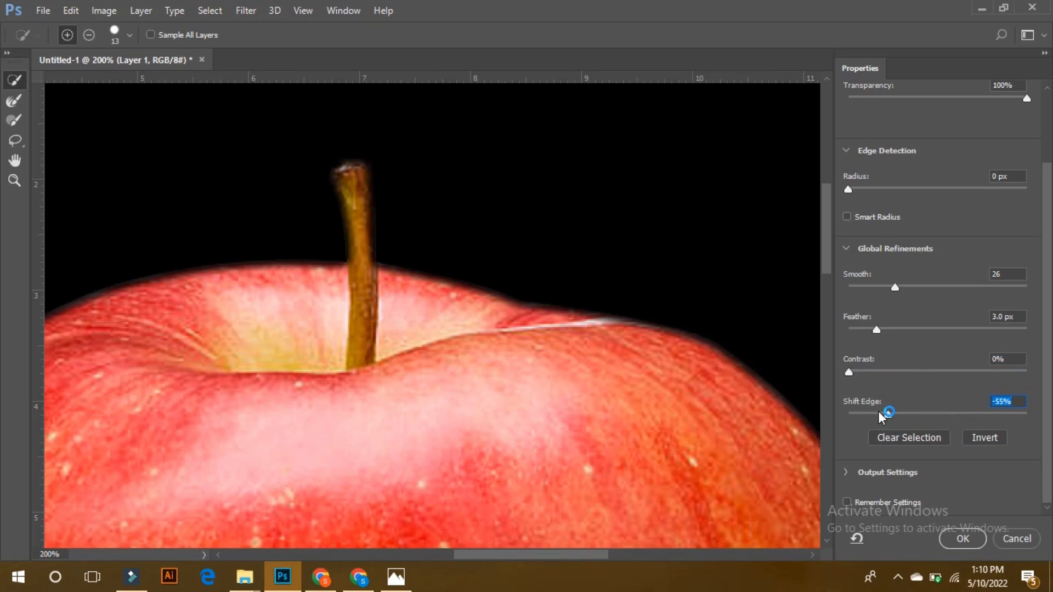
pyautogui.moveTo(877, 411); pyautogui.dragTo(998, 412)
pyautogui.click(884, 413)
pyautogui.moveTo(884, 412)
pyautogui.mouseDown()
pyautogui.moveTo(893, 409)
pyautogui.moveTo(870, 409)
pyautogui.moveTo(881, 412)
pyautogui.mouseUp()
pyautogui.hotkey('ctrl', '-')
pyautogui.hotkey('ctrl', '-')
pyautogui.hotkey('ctrl', '-')
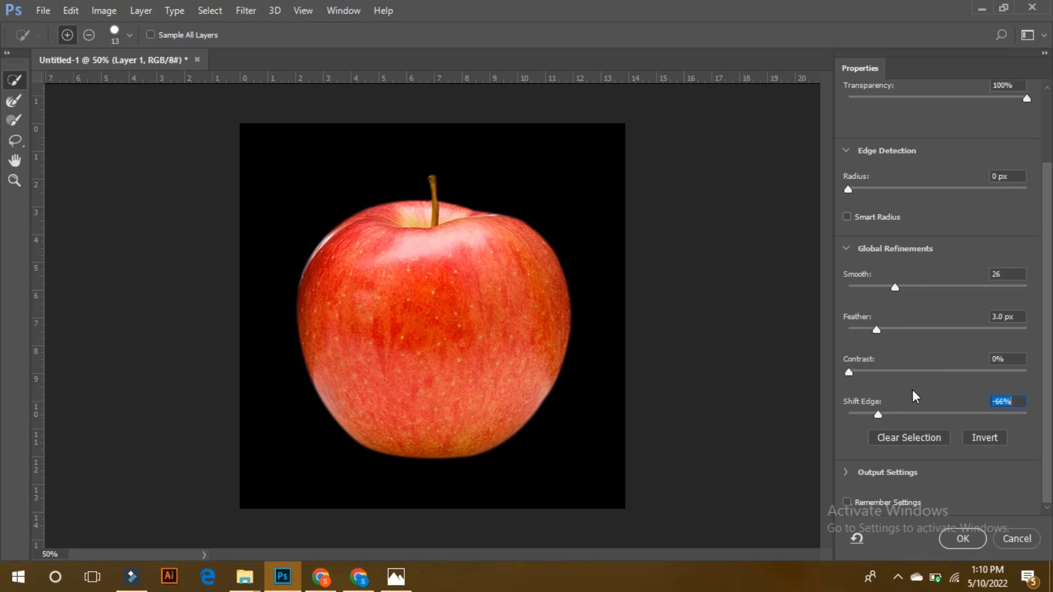
# Lower Smooth and Feather, set Contrast to 19% and Shift Edge to -41%, and apply the refined selection.
pyautogui.click(873, 413)
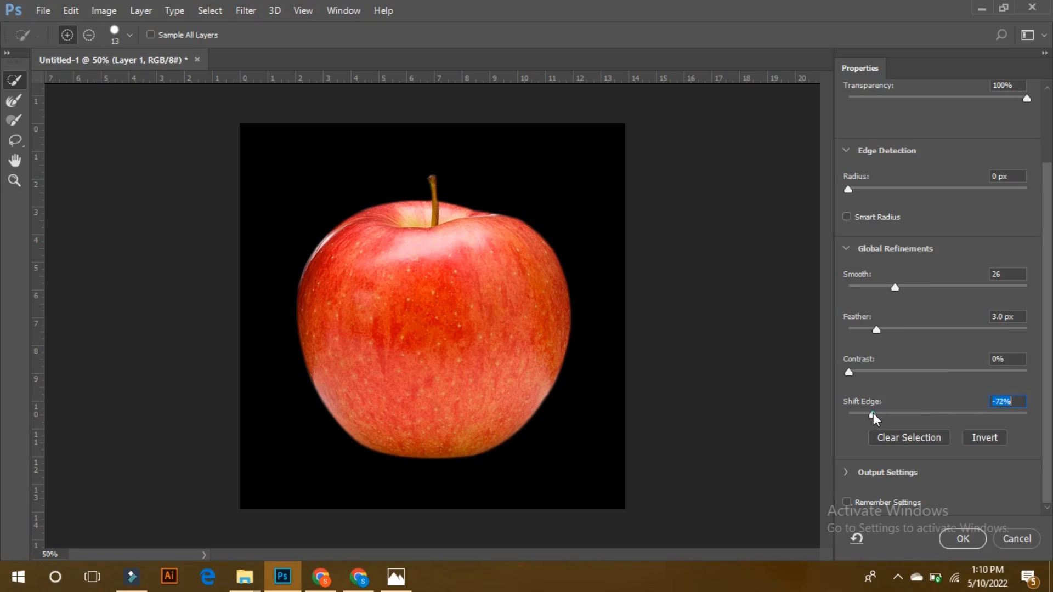
pyautogui.click(866, 287)
pyautogui.click(870, 329)
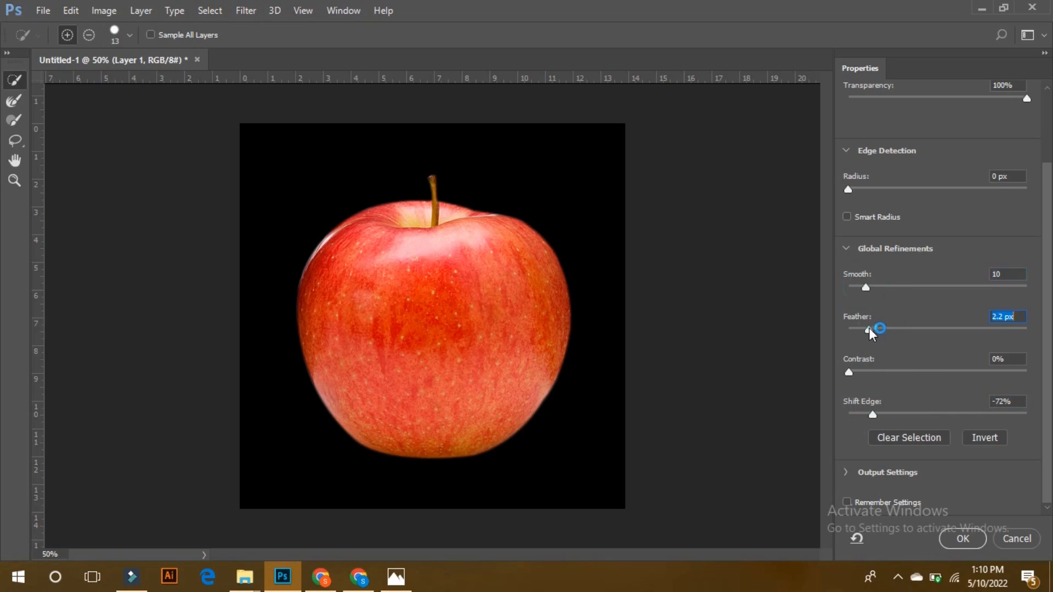
pyautogui.click(881, 372)
pyautogui.moveTo(885, 412); pyautogui.dragTo(900, 413)
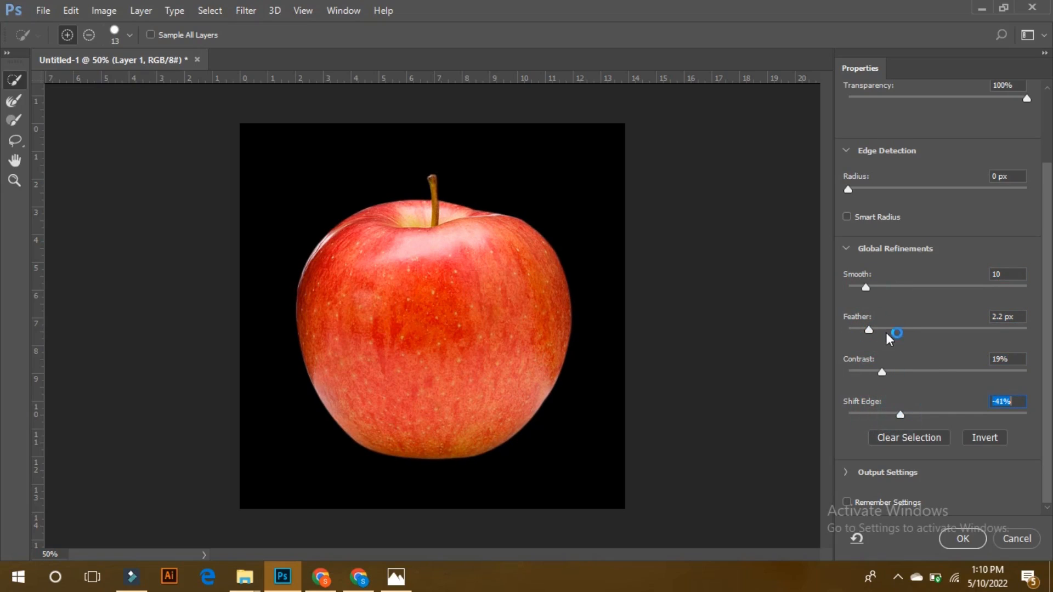
pyautogui.click(881, 286)
pyautogui.moveTo(872, 330); pyautogui.dragTo(875, 328)
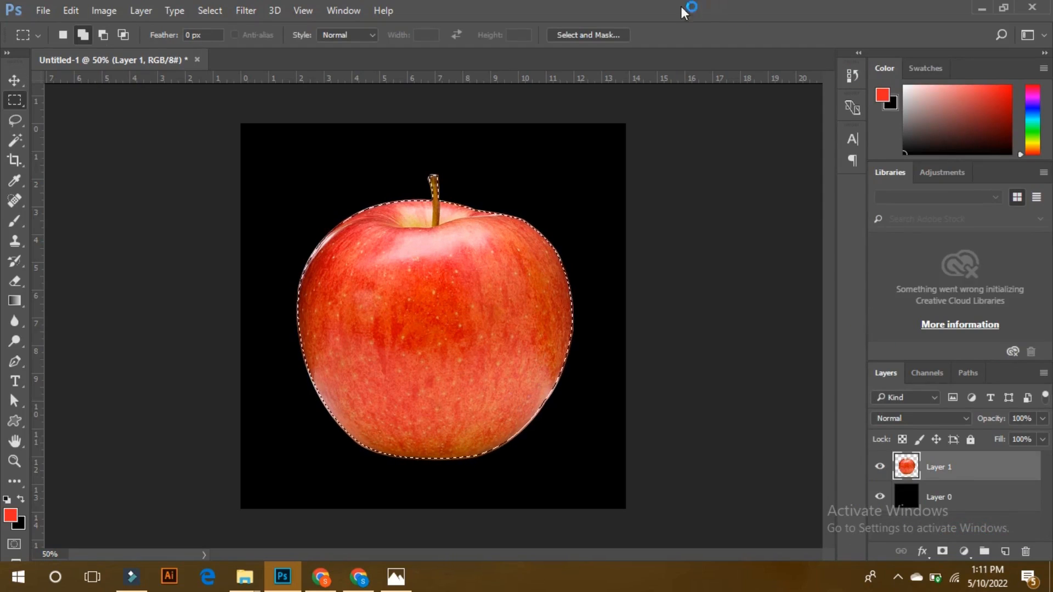
# Refine the selection again in Select and Mask with Smooth 9, Feather 2.2 px, Contrast 15% and a negative Shift Edge, and apply it.
pyautogui.click(588, 34)
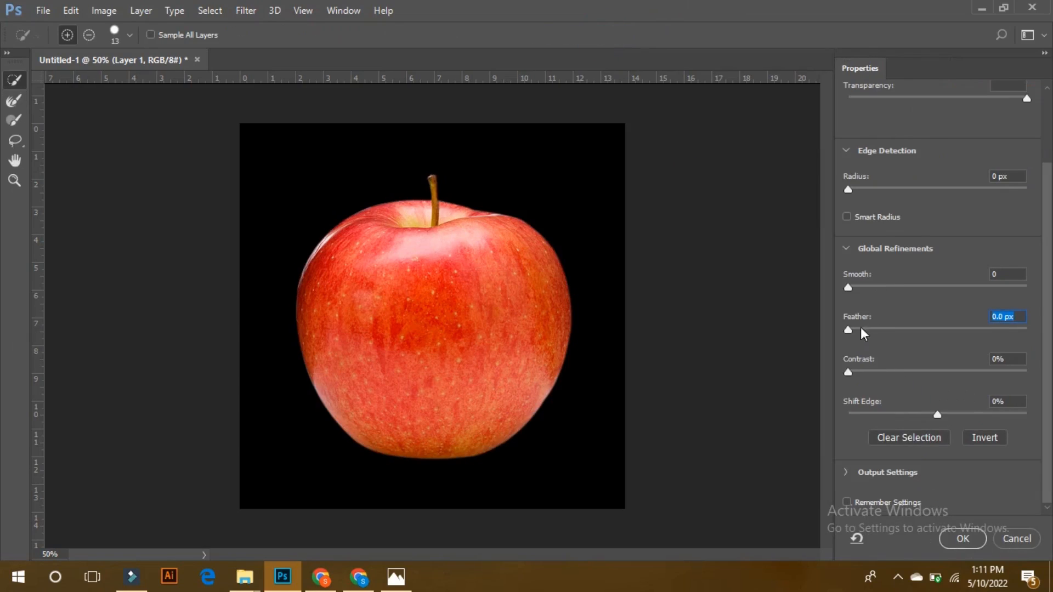
pyautogui.click(863, 286)
pyautogui.click(868, 329)
pyautogui.click(874, 373)
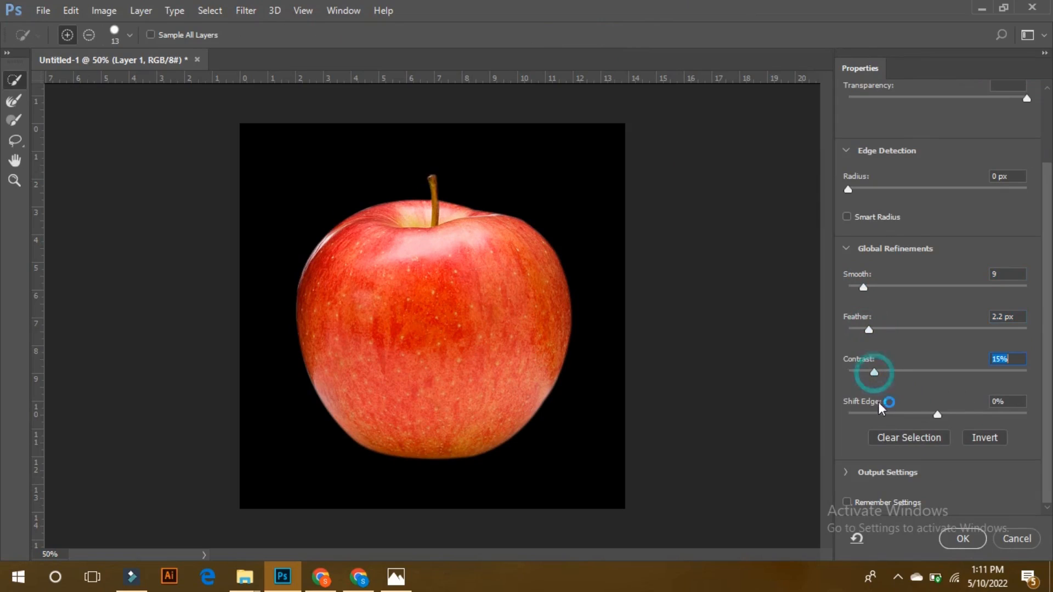
pyautogui.click(905, 413)
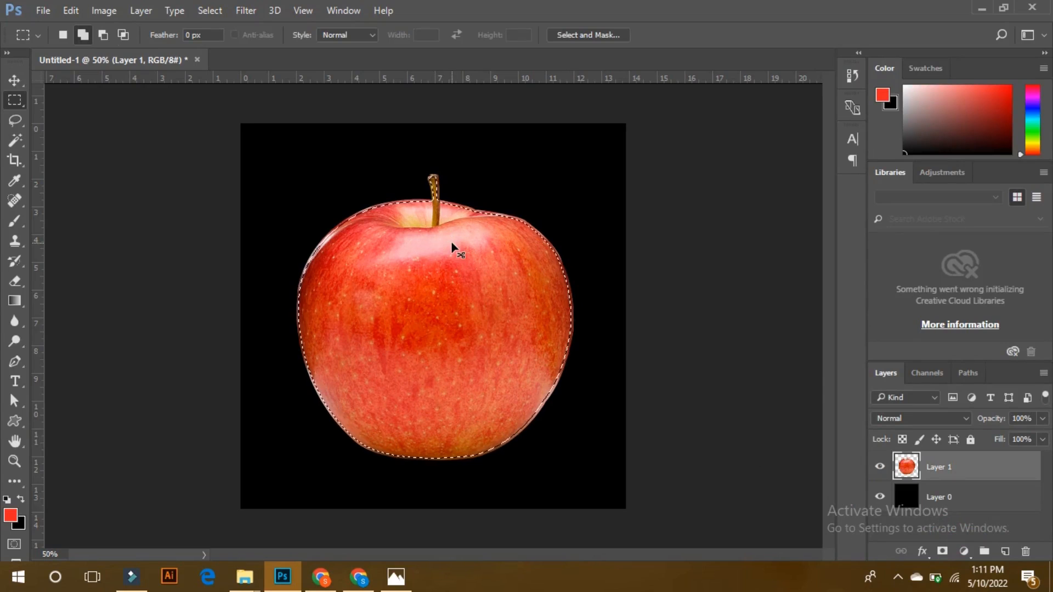
# Trim the leftover fringe from the apple's edge using the inverted refined selection, and deselect.
pyautogui.hotkey('ctrl', 'shift', 'i')
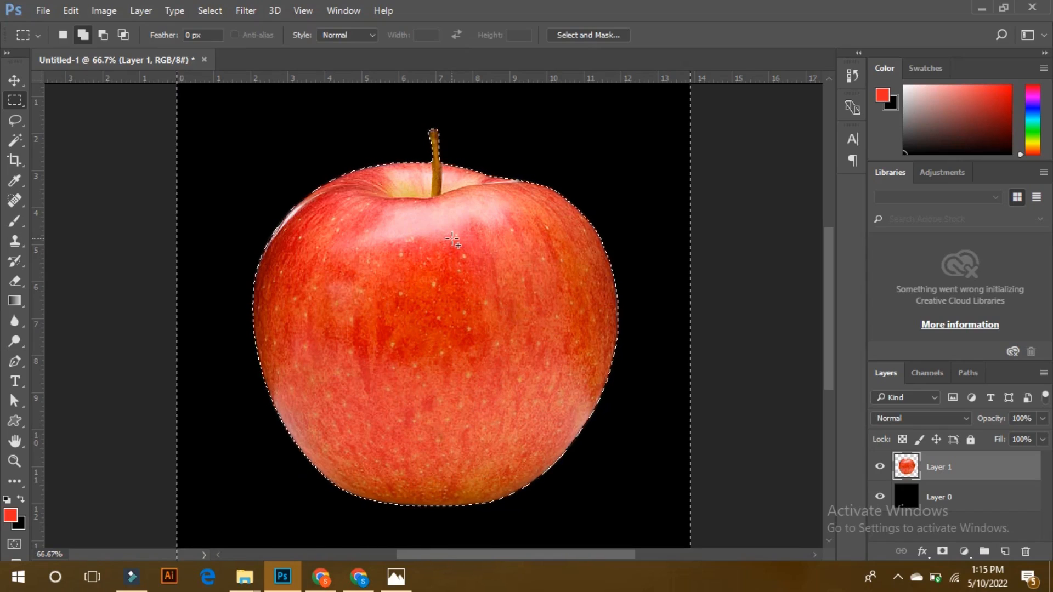
pyautogui.hotkey('ctrl', '-')
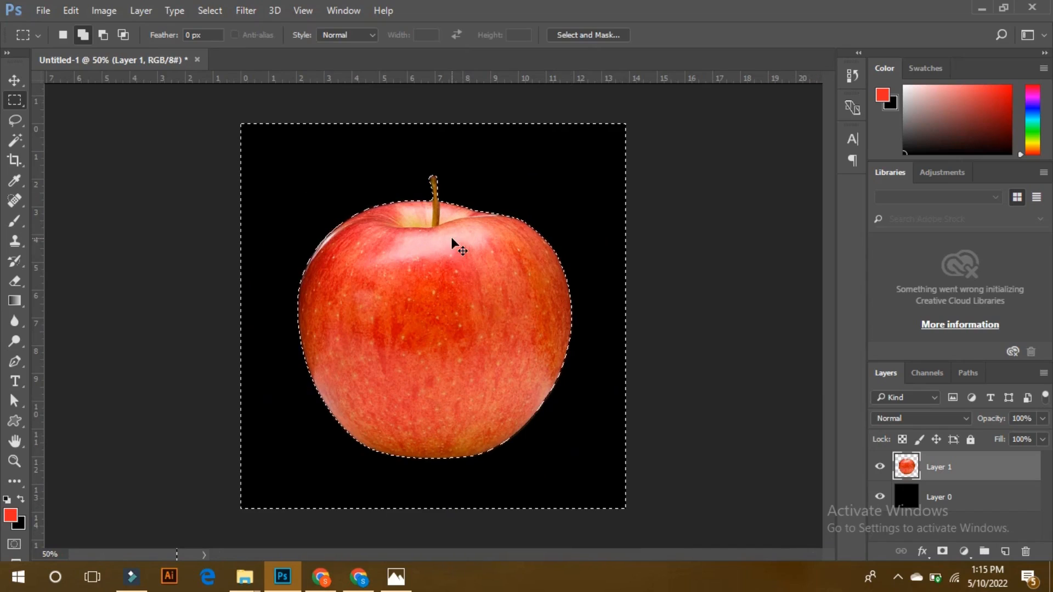
pyautogui.hotkey('ctrl', 'd')
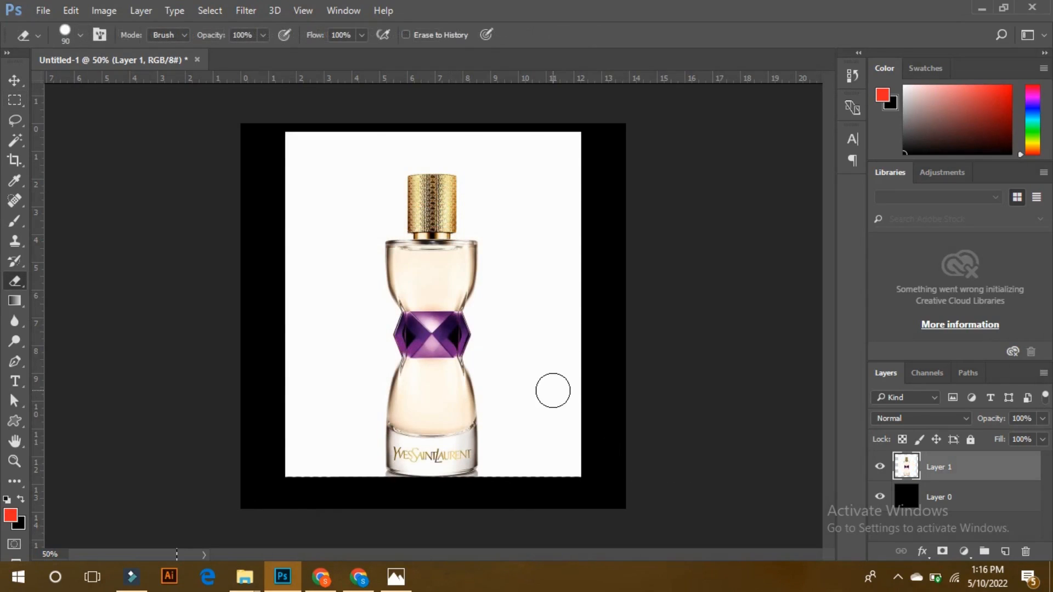
# Delete the white background around the perfume bottle on Layer 1 with the Magic Wand, deselect and inspect the bottle's edges.
pyautogui.press('w')
pyautogui.click(547, 383)
pyautogui.press('Delete')
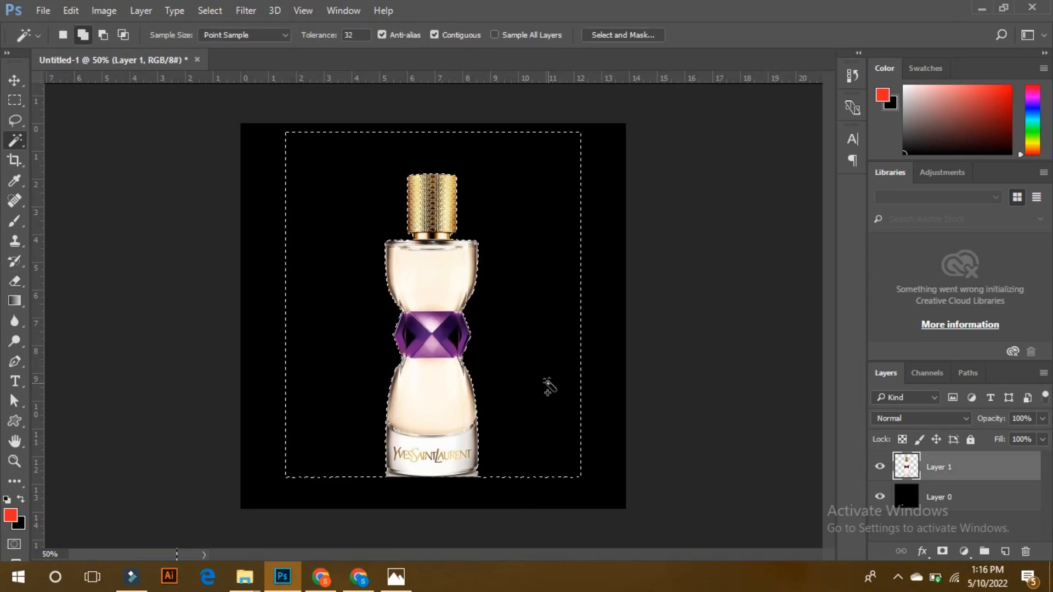
pyautogui.hotkey('ctrl', 'd')
pyautogui.hotkey('ctrl', '+')
pyautogui.hotkey('ctrl', '+')
pyautogui.hotkey('ctrl', '+')
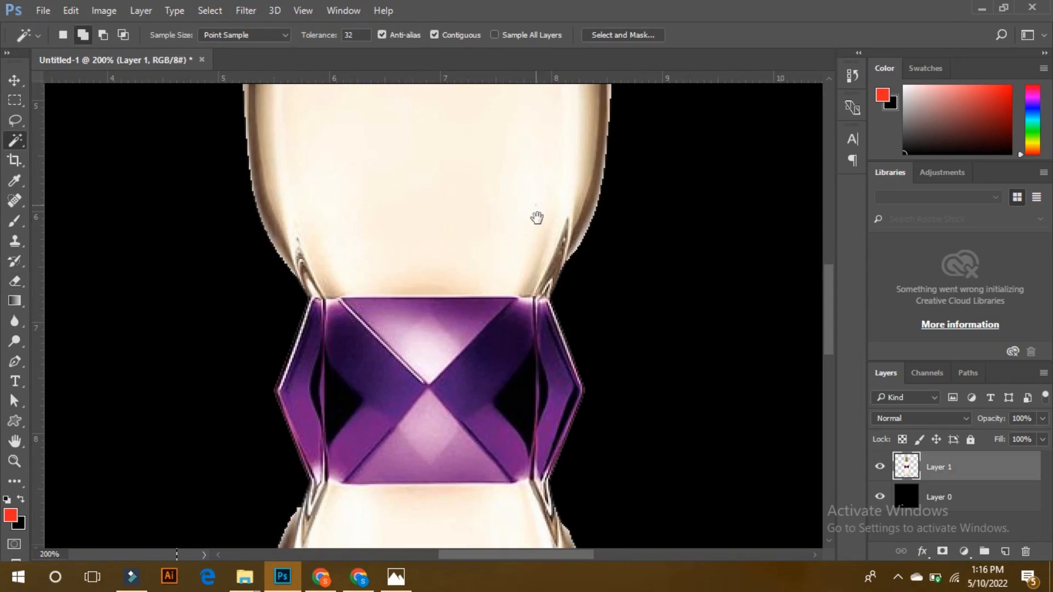
# Examine the perfume bottle's cut-out edges from the cap down to the base for jagged or leftover pixels.
pyautogui.moveTo(536, 216); pyautogui.dragTo(532, 384)
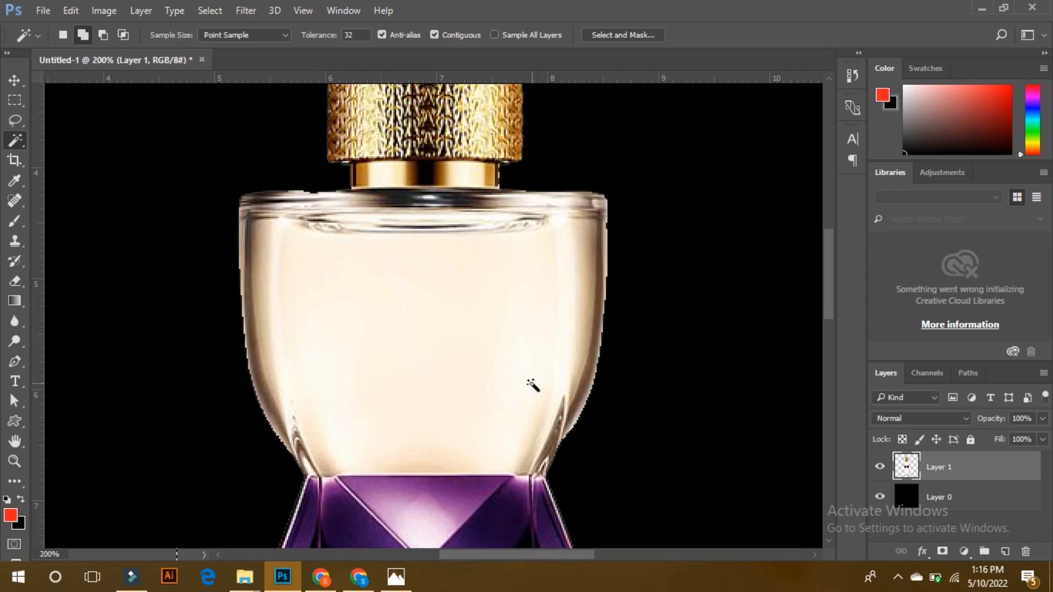
pyautogui.hotkey('ctrl', '-')
pyautogui.hotkey('ctrl', '+')
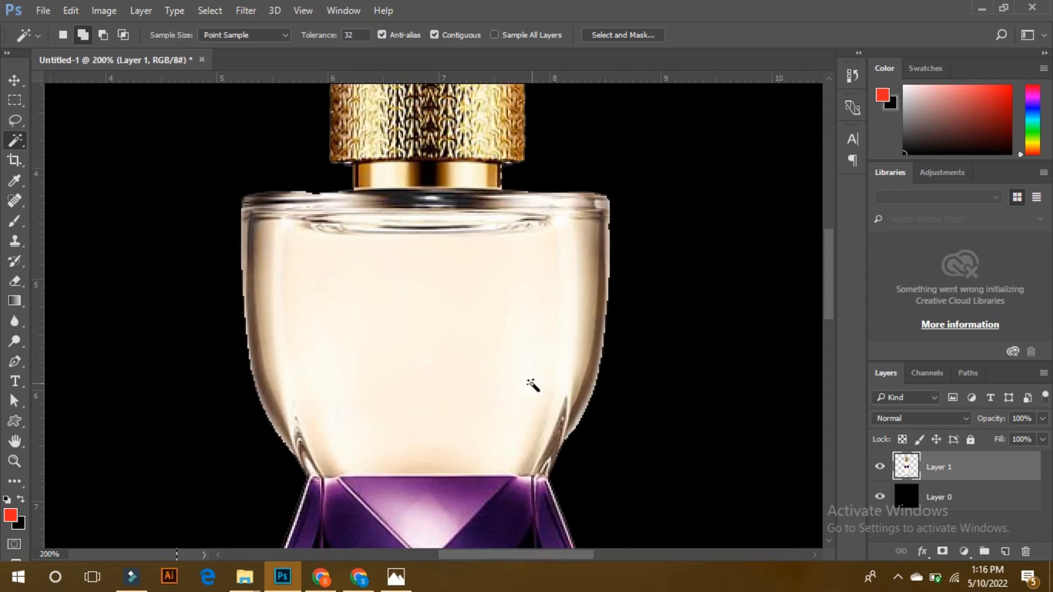
pyautogui.hotkey('ctrl', '-')
pyautogui.hotkey('ctrl', '+')
pyautogui.hotkey('ctrl', '+')
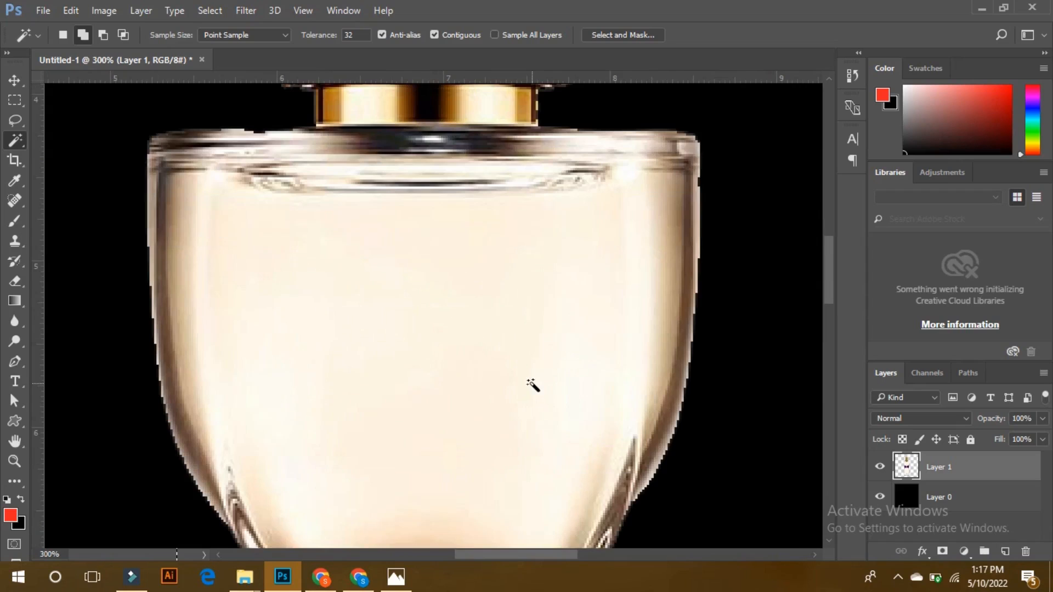
pyautogui.moveTo(574, 292); pyautogui.dragTo(534, 220)
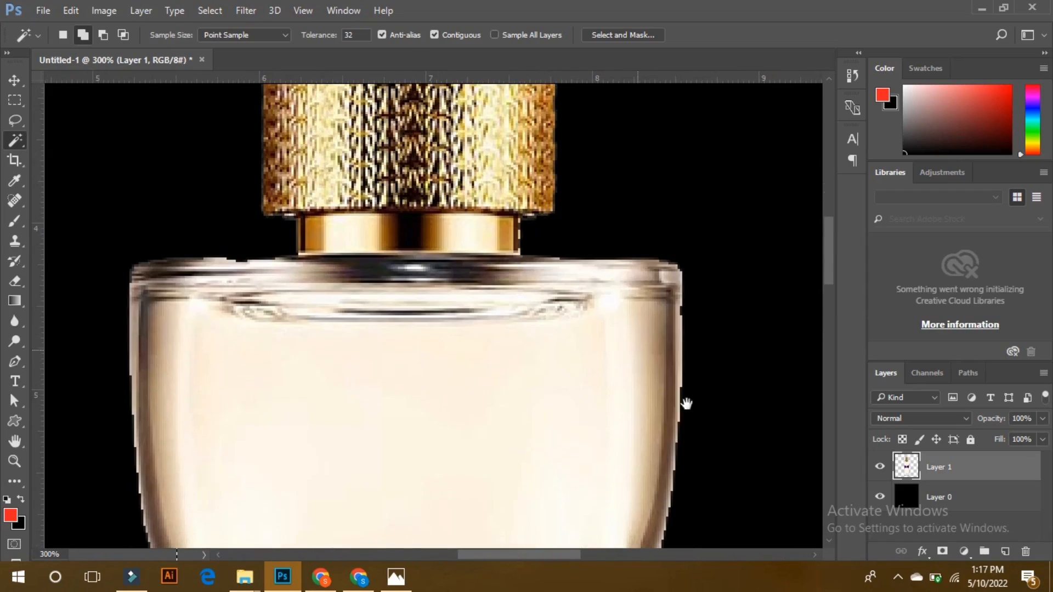
pyautogui.scroll(-3, 609, 329)
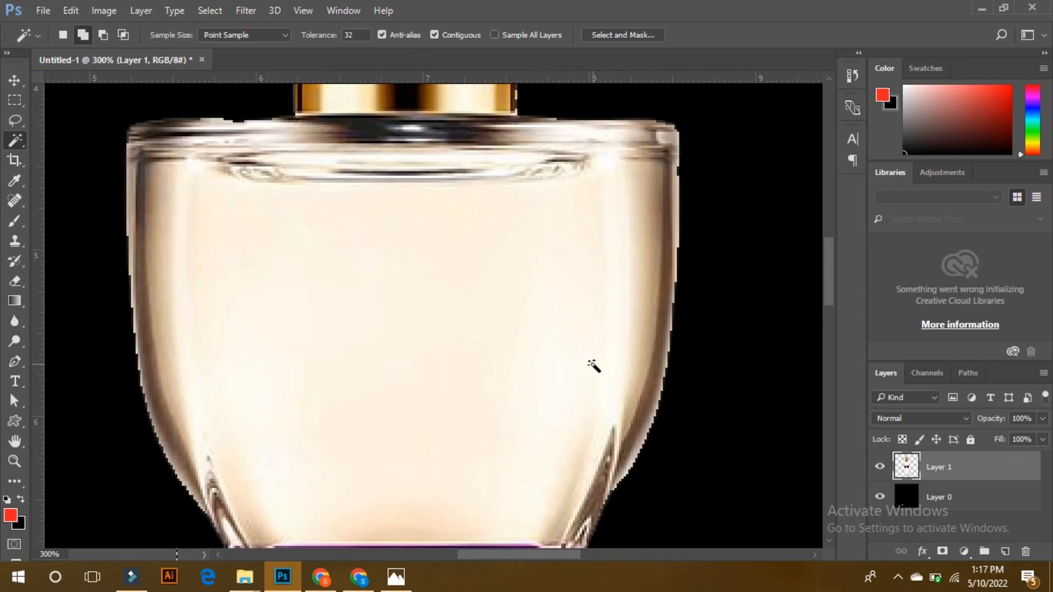
pyautogui.hotkey('ctrl', '-')
pyautogui.hotkey('ctrl', '-')
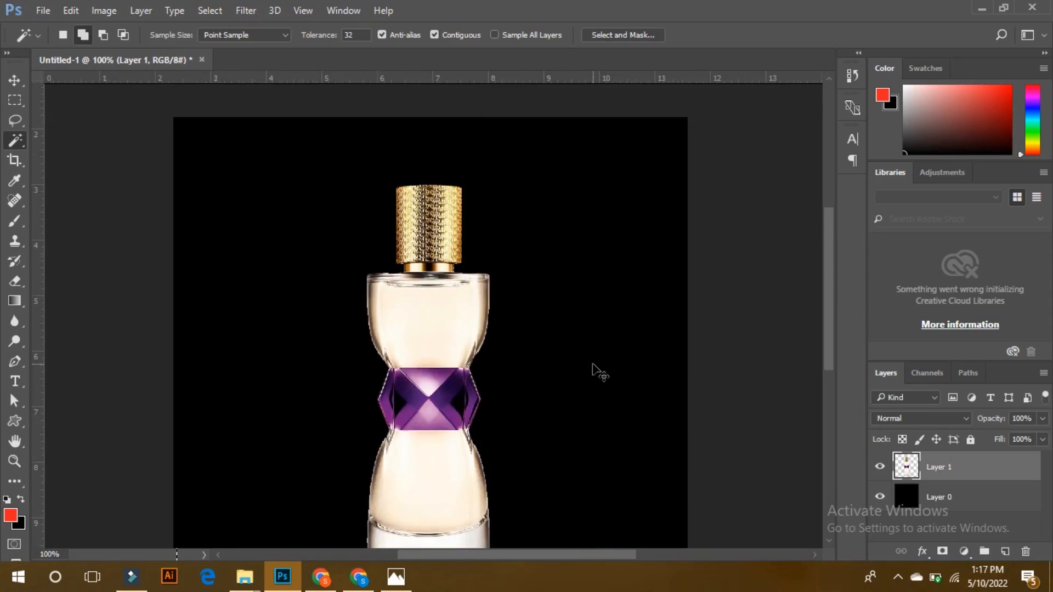
pyautogui.hotkey('ctrl', '+')
pyautogui.hotkey('ctrl', '+')
pyautogui.moveTo(592, 364); pyautogui.dragTo(590, 197)
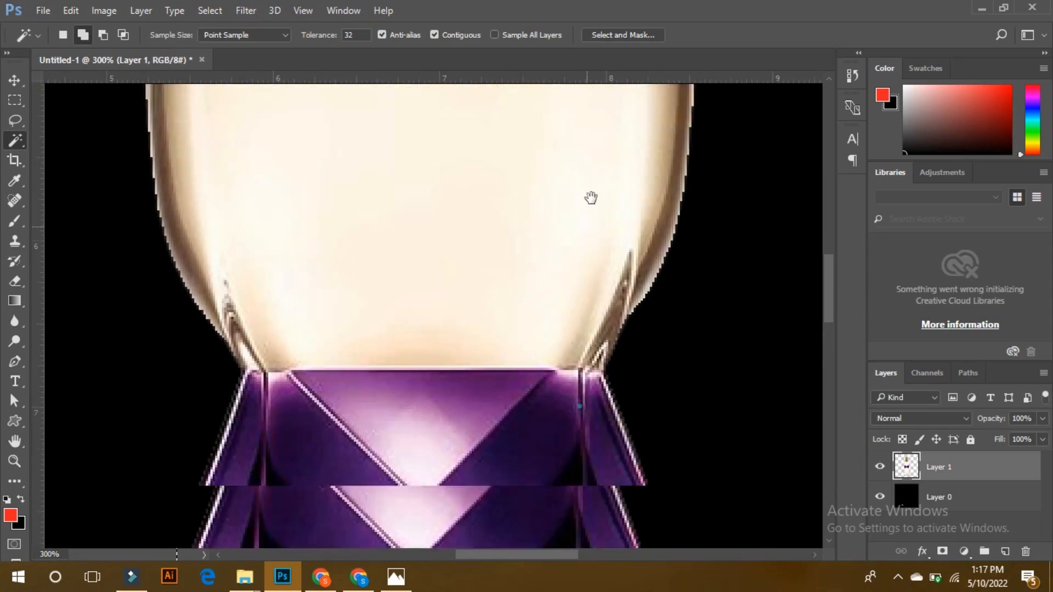
pyautogui.moveTo(543, 395); pyautogui.dragTo(537, 213)
pyautogui.moveTo(492, 413); pyautogui.dragTo(497, 225)
pyautogui.moveTo(505, 359); pyautogui.dragTo(502, 233)
pyautogui.moveTo(512, 334); pyautogui.dragTo(498, 204)
pyautogui.moveTo(513, 355); pyautogui.dragTo(501, 238)
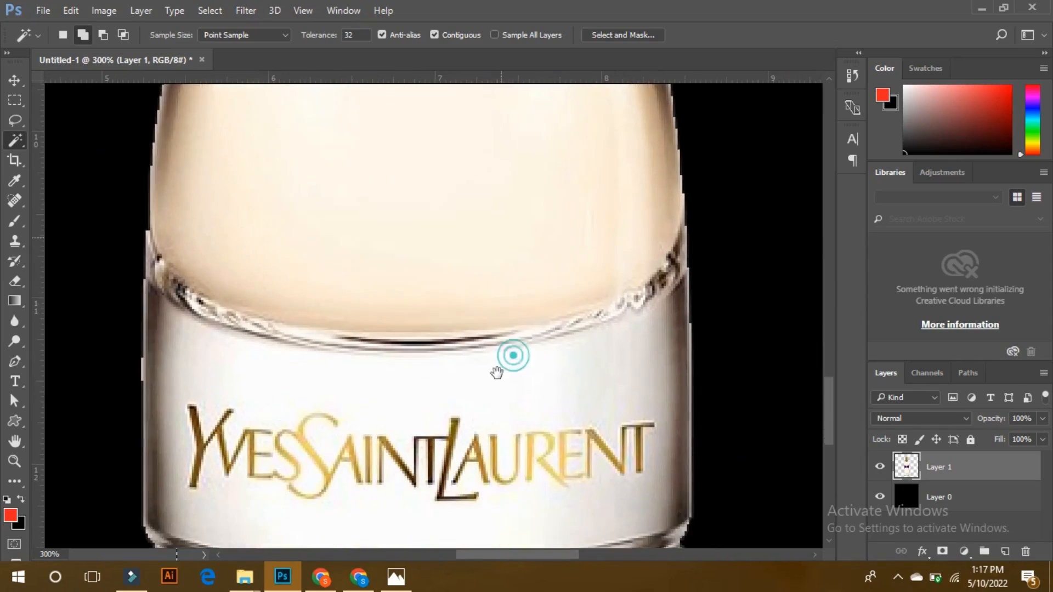
pyautogui.moveTo(497, 373); pyautogui.dragTo(488, 296)
pyautogui.hotkey('ctrl', '0')
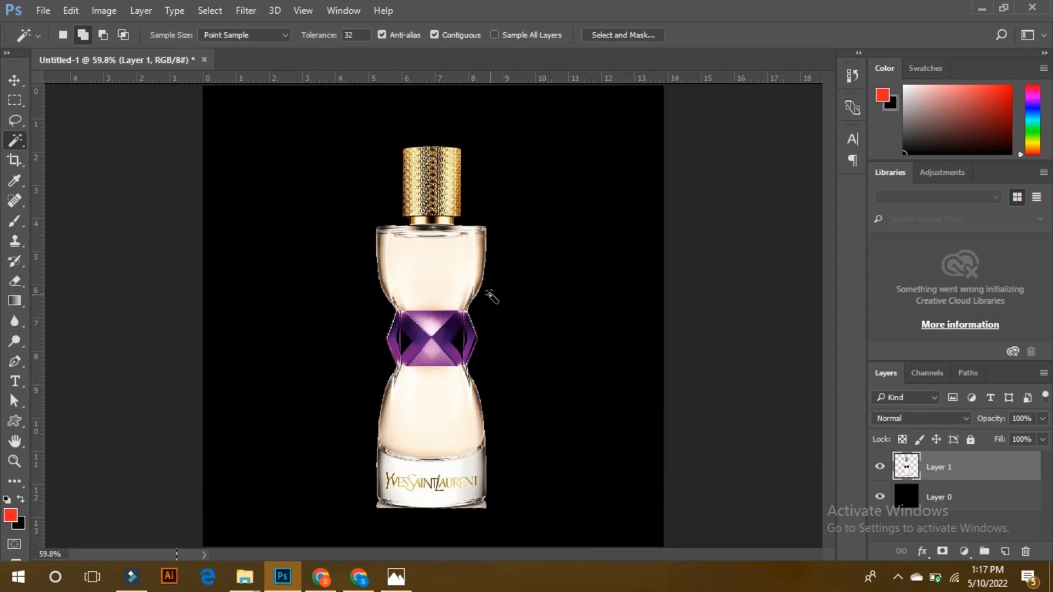
# Load the perfume bottle's outline on Layer 1 as a selection and open it in Select and Mask.
pyautogui.click(19, 82)
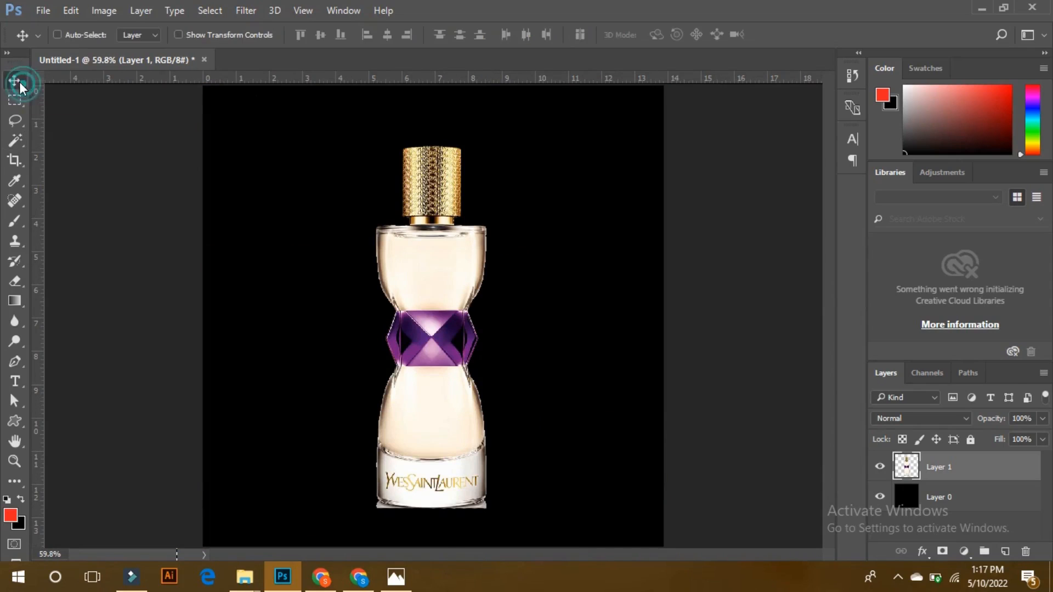
pyautogui.keyDown('ctrl'); pyautogui.click(904, 467); pyautogui.keyUp('ctrl')
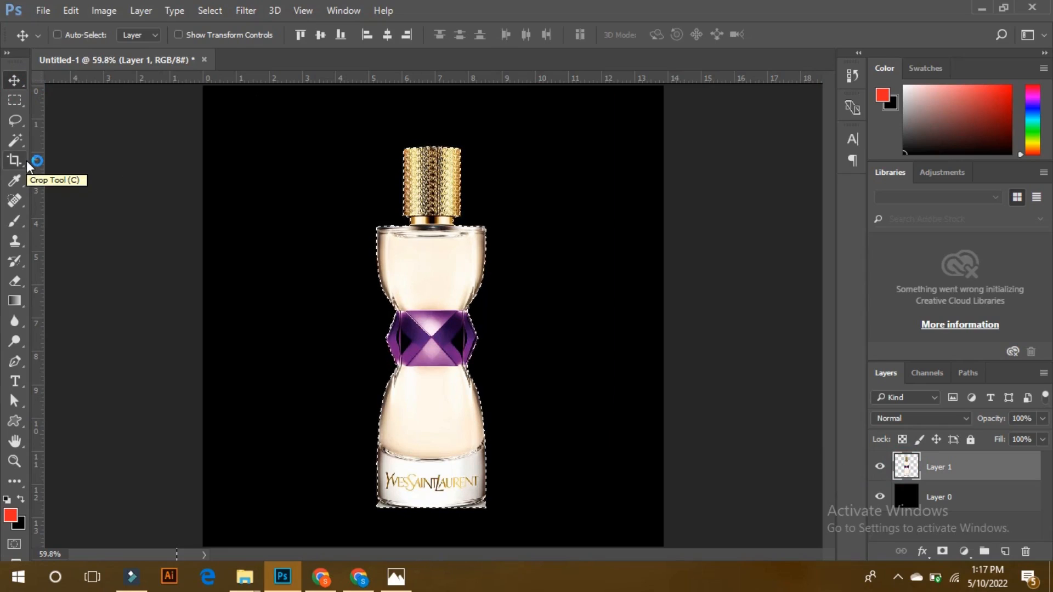
pyautogui.click(15, 99)
pyautogui.click(584, 37)
pyautogui.click(584, 36)
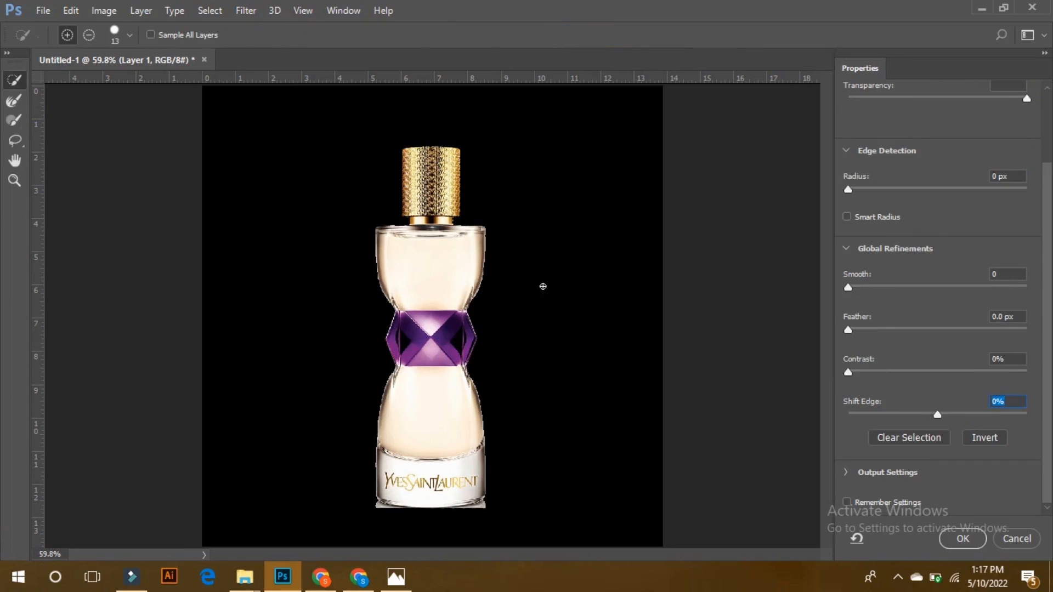
# Try refining the bottle selection with Smooth 31, Feather 4.3 px, Contrast 18% and Shift Edge -24%.
pyautogui.hotkey('ctrl', '+')
pyautogui.hotkey('ctrl', '+')
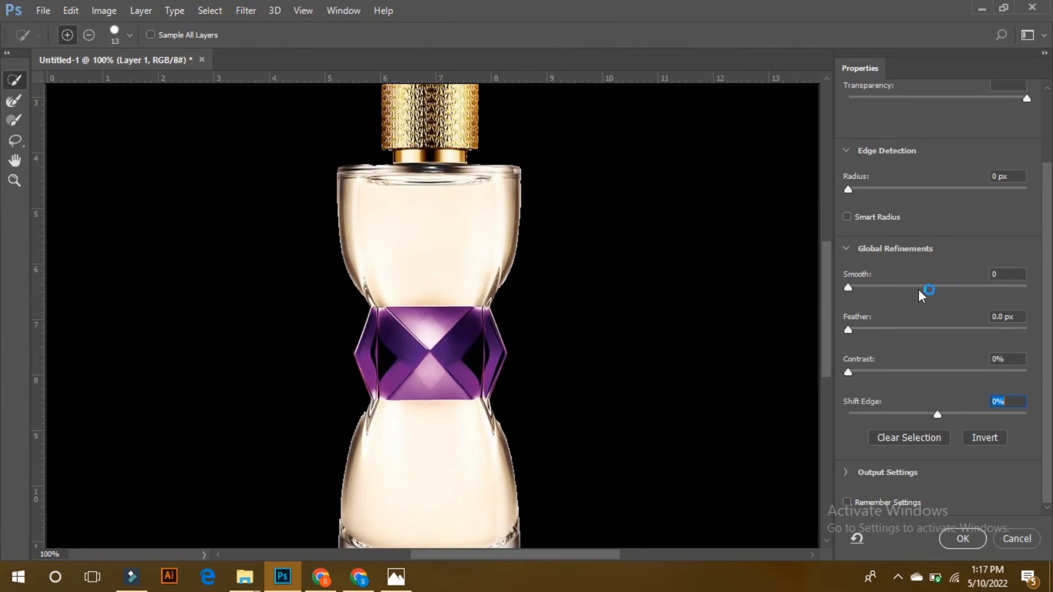
pyautogui.click(875, 287)
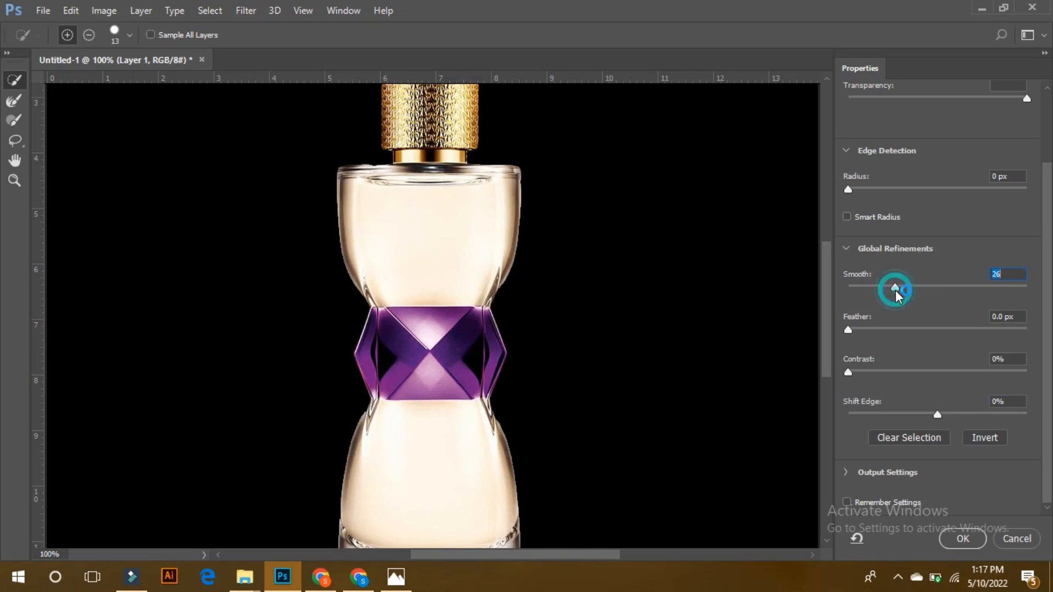
pyautogui.moveTo(900, 288); pyautogui.dragTo(903, 288)
pyautogui.moveTo(869, 328); pyautogui.dragTo(881, 328)
pyautogui.moveTo(867, 364); pyautogui.dragTo(917, 363)
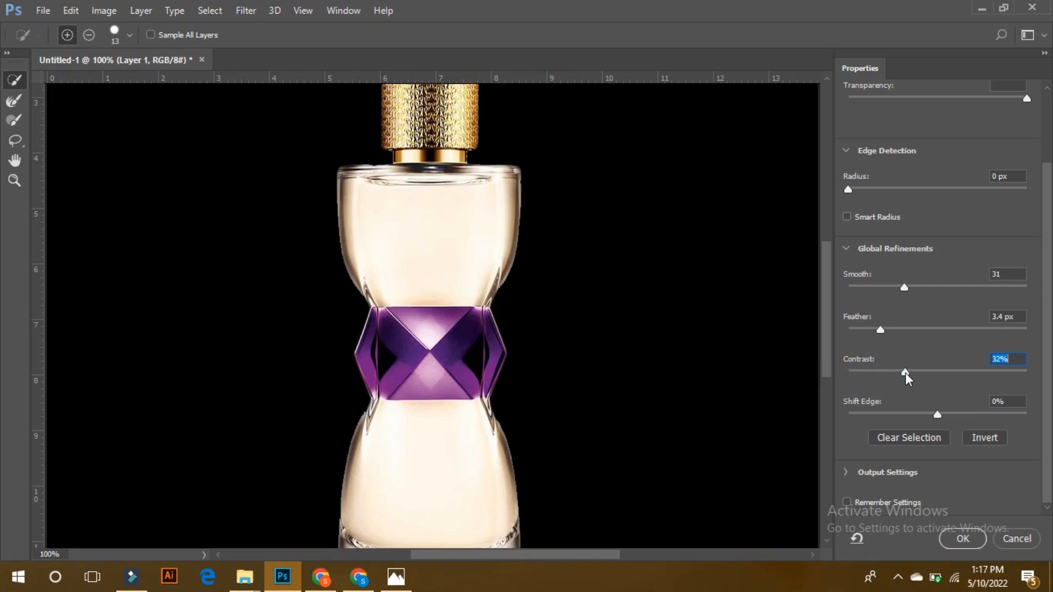
pyautogui.click(890, 329)
pyautogui.click(879, 370)
pyautogui.click(900, 414)
pyautogui.click(915, 414)
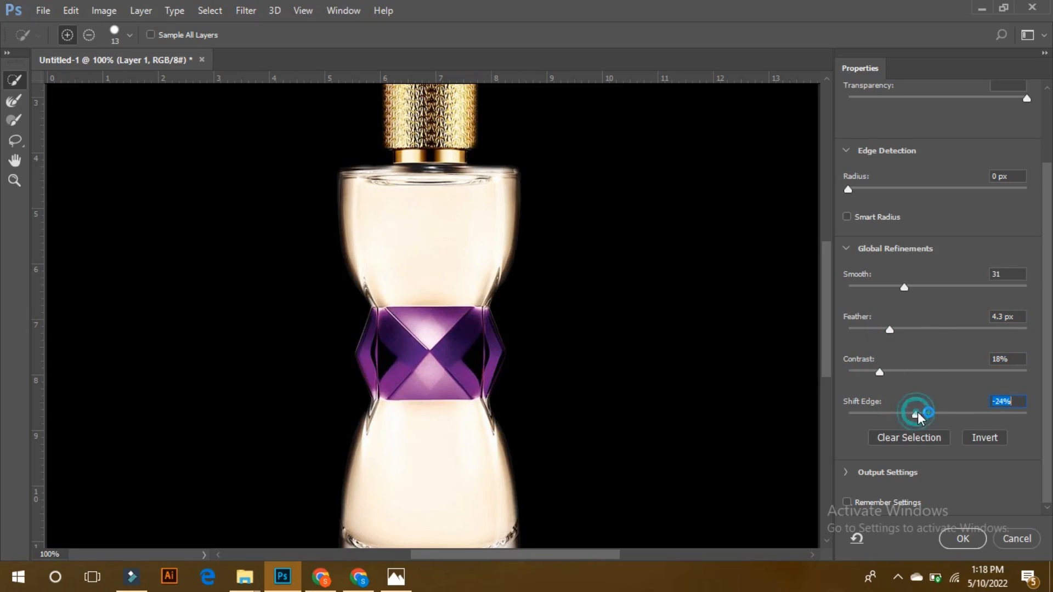
# Try Contrast 36%, Feather 2.2 px and Smooth 19 on the bottle selection and check the glass and purple band edges.
pyautogui.moveTo(899, 371)
pyautogui.mouseDown()
pyautogui.moveTo(929, 370)
pyautogui.moveTo(915, 369)
pyautogui.mouseUp()
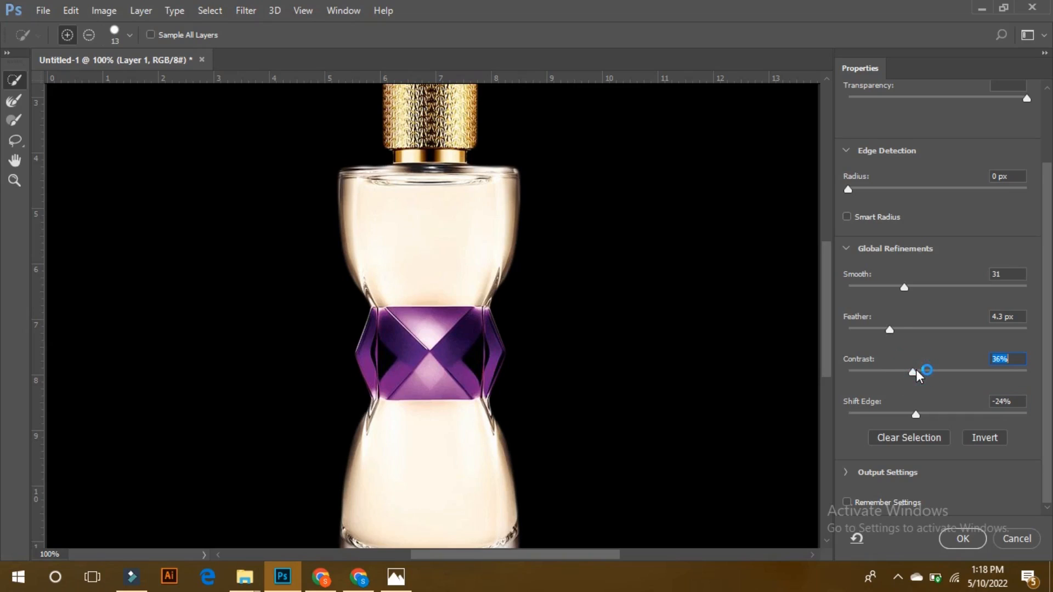
pyautogui.click(873, 329)
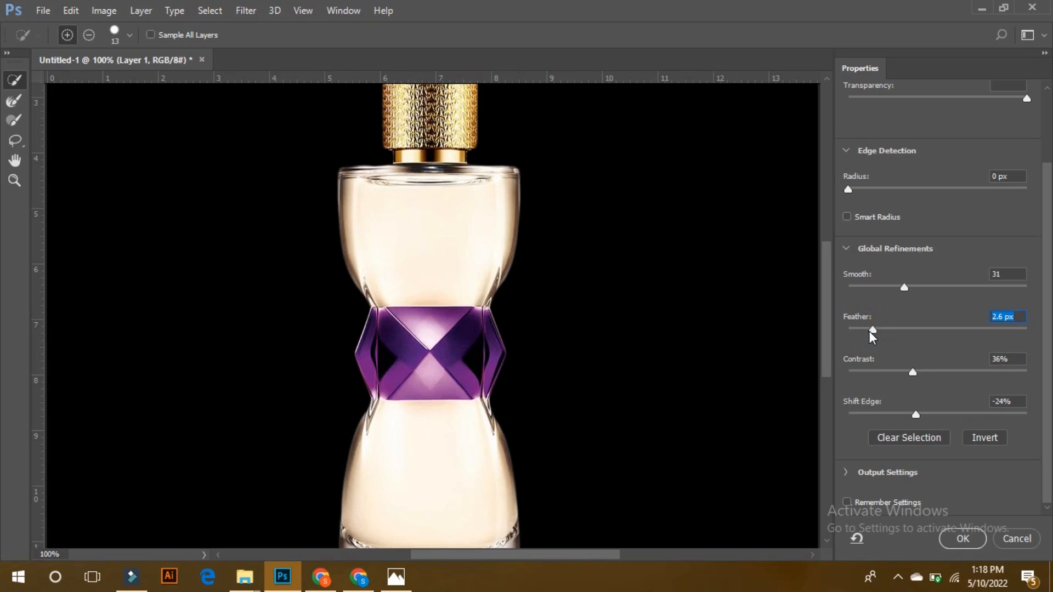
pyautogui.click(869, 330)
pyautogui.click(882, 285)
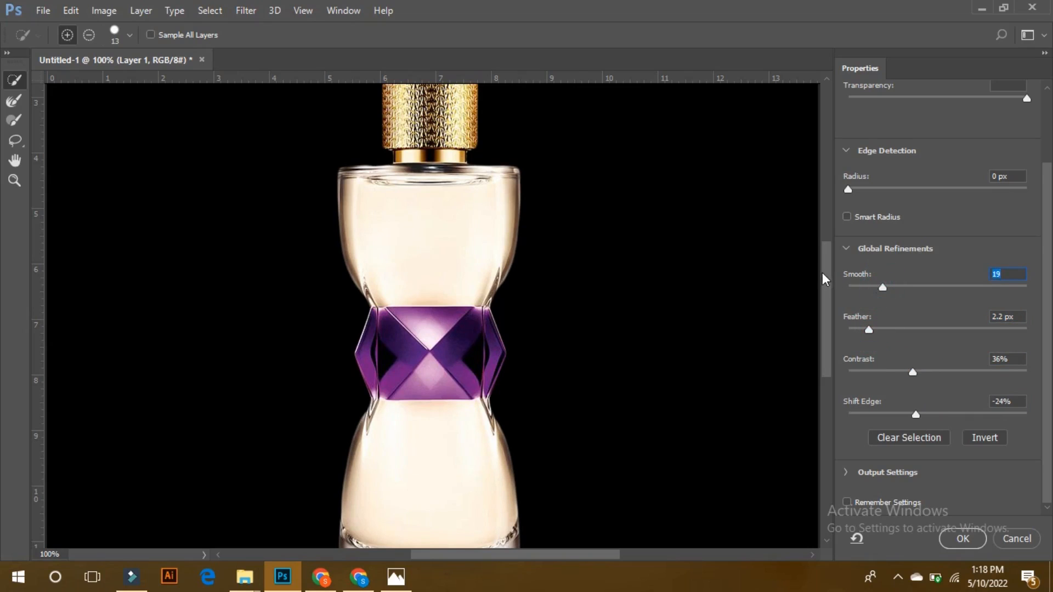
pyautogui.scroll(-3, 821, 275)
pyautogui.scroll(-2, 822, 299)
pyautogui.scroll(5, 824, 296)
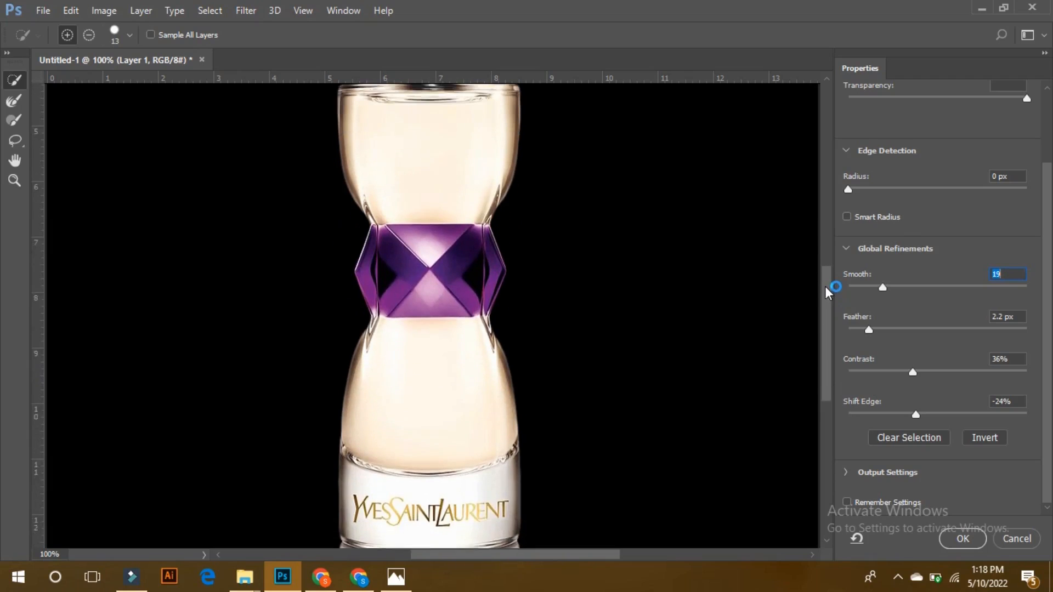
pyautogui.hotkey('ctrl', '+')
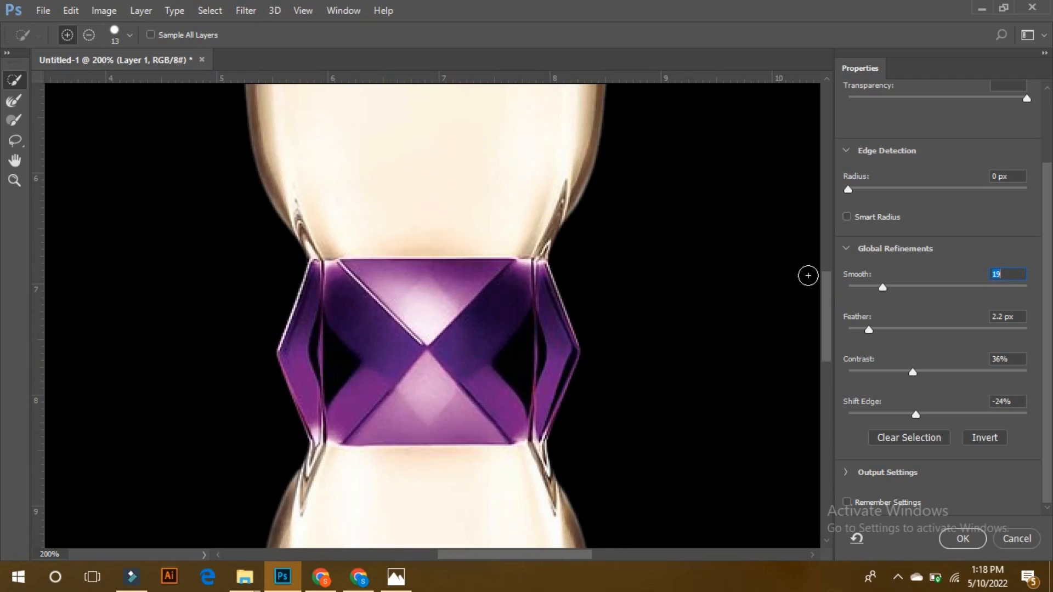
pyautogui.scroll(4, 822, 268)
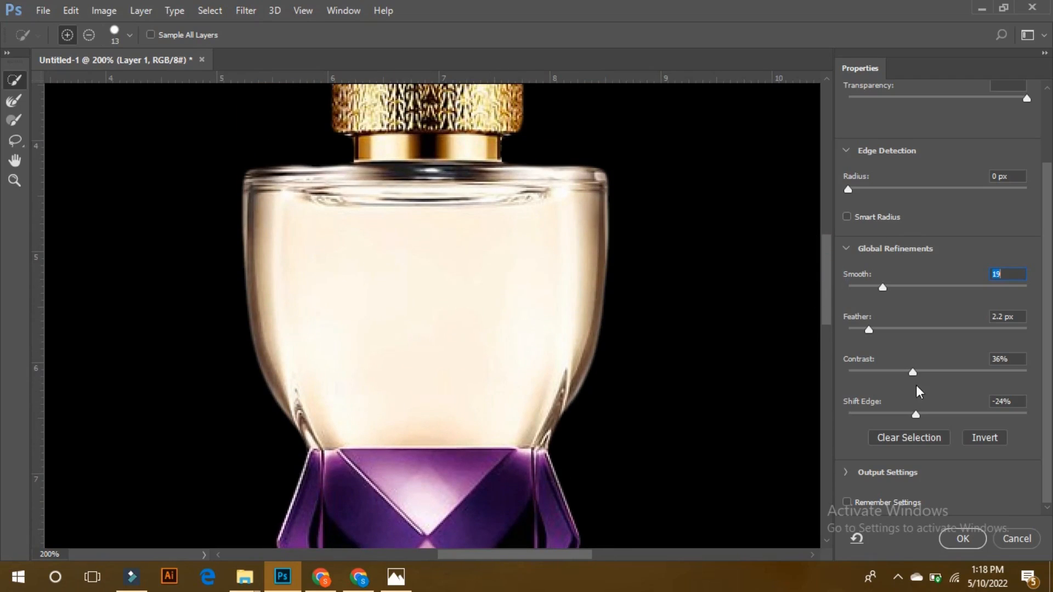
pyautogui.moveTo(825, 314); pyautogui.dragTo(779, 319)
# Reset the refinements, set Smooth 14, Feather 1.8 px, Contrast 32% and Shift Edge -33%, and apply the refined bottle selection.
pyautogui.click(857, 540)
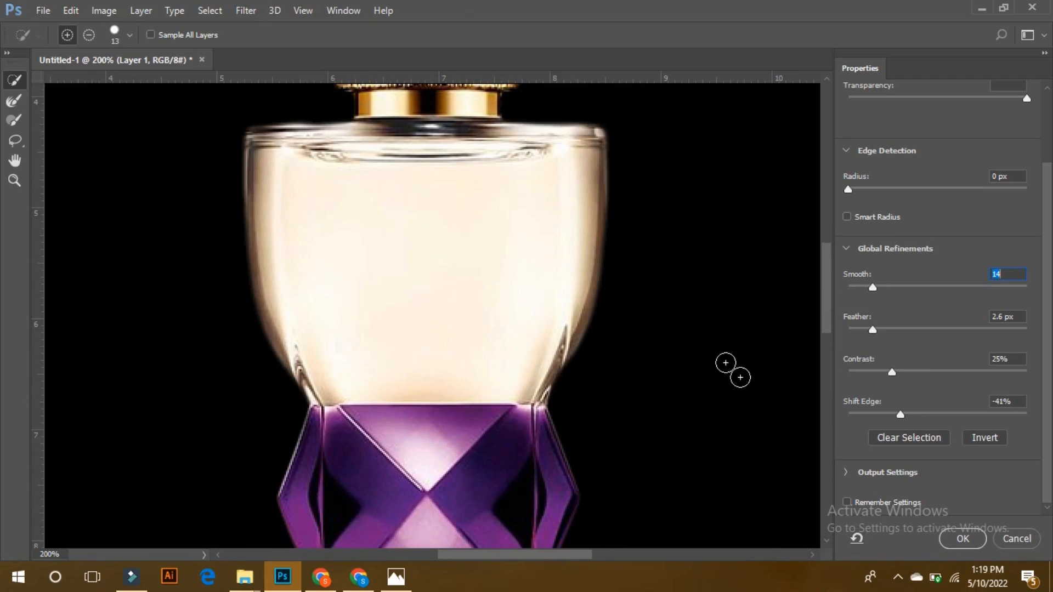
pyautogui.moveTo(827, 253); pyautogui.dragTo(804, 257)
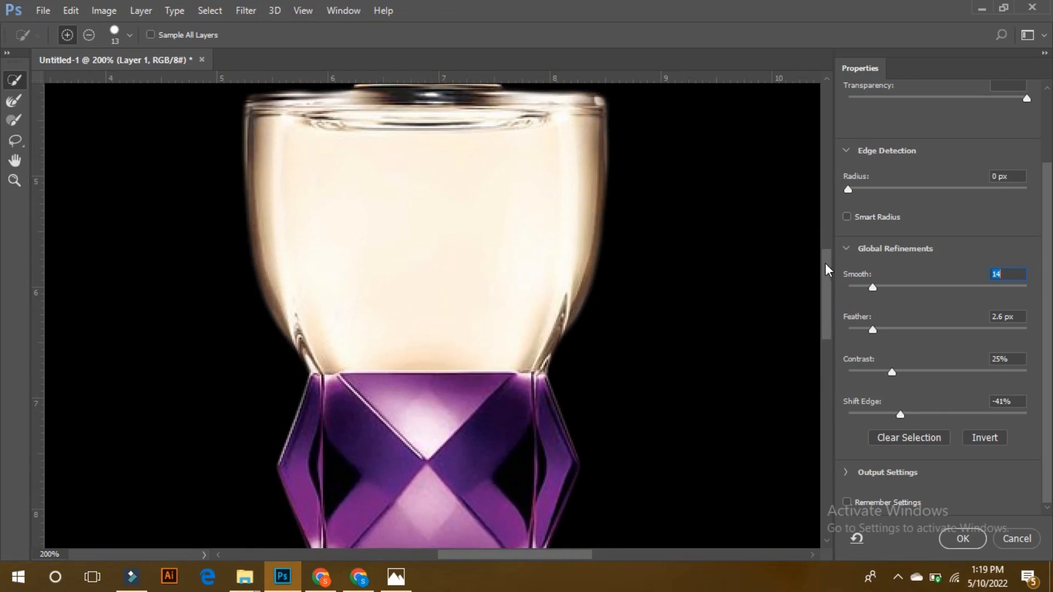
pyautogui.scroll(2, 827, 264)
pyautogui.click(906, 371)
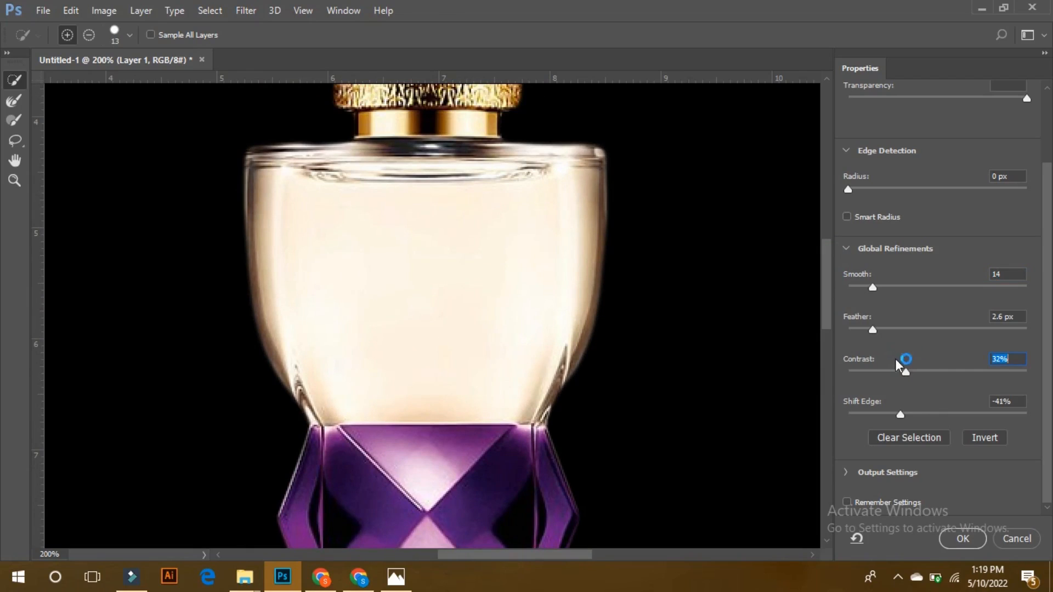
pyautogui.click(866, 330)
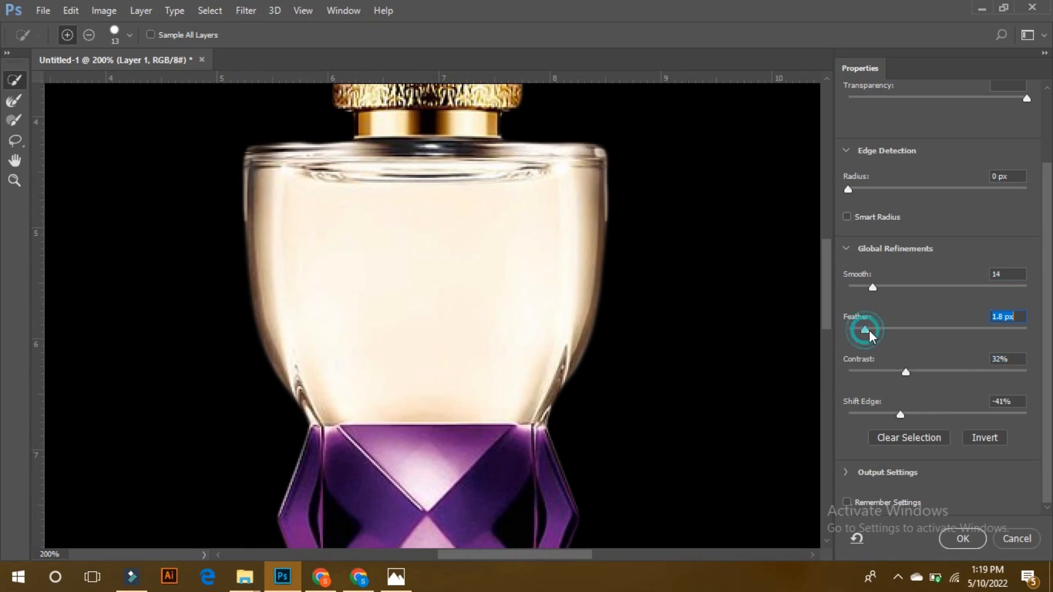
pyautogui.click(905, 413)
pyautogui.click(908, 413)
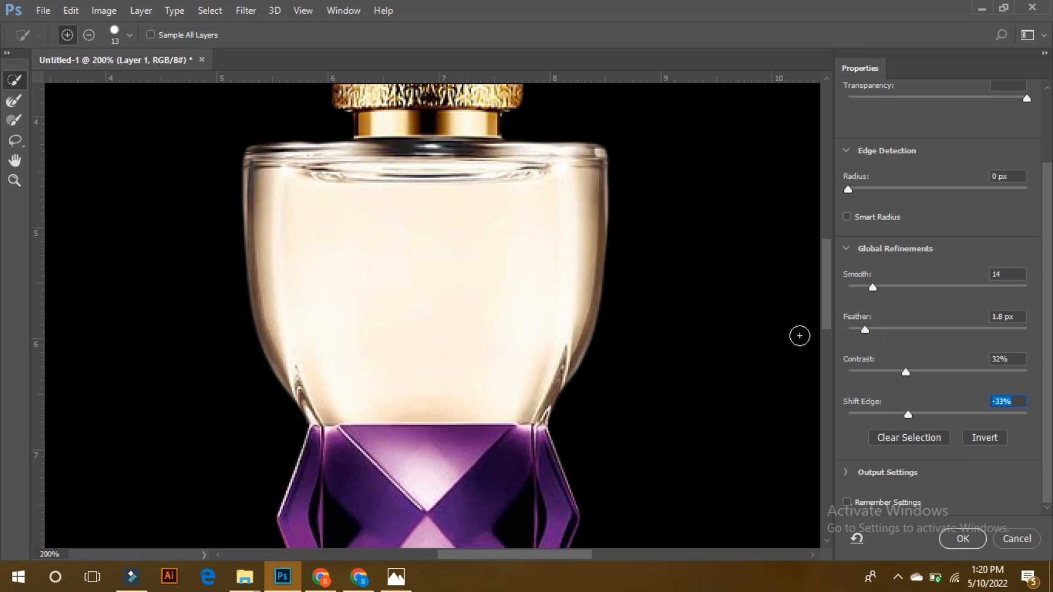
pyautogui.moveTo(830, 307)
pyautogui.mouseDown()
pyautogui.moveTo(828, 273)
pyautogui.moveTo(821, 304)
pyautogui.mouseUp()
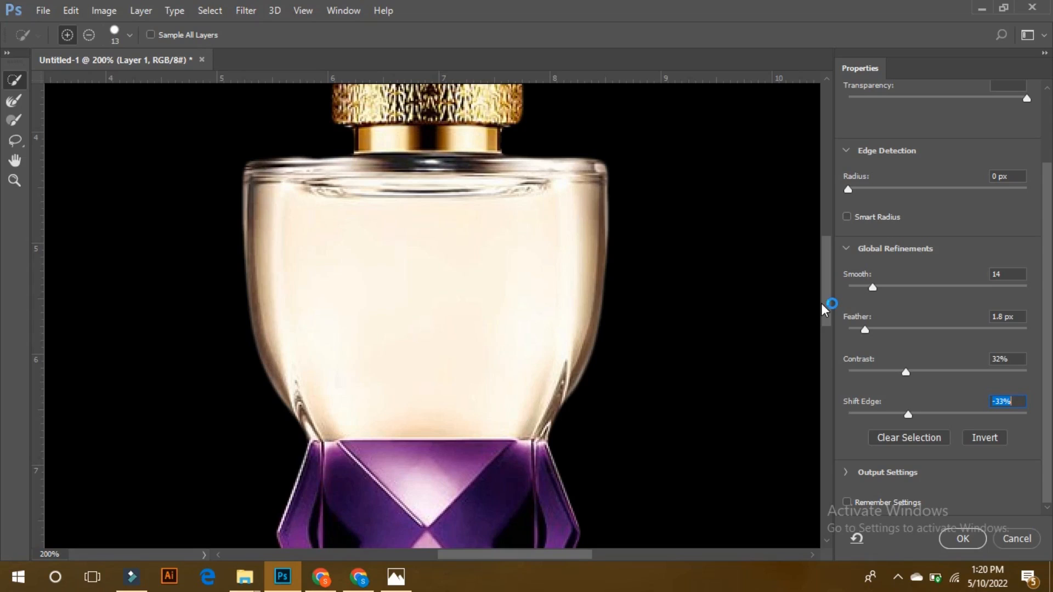
pyautogui.hotkey('ctrl', '-')
pyautogui.hotkey('ctrl', '-')
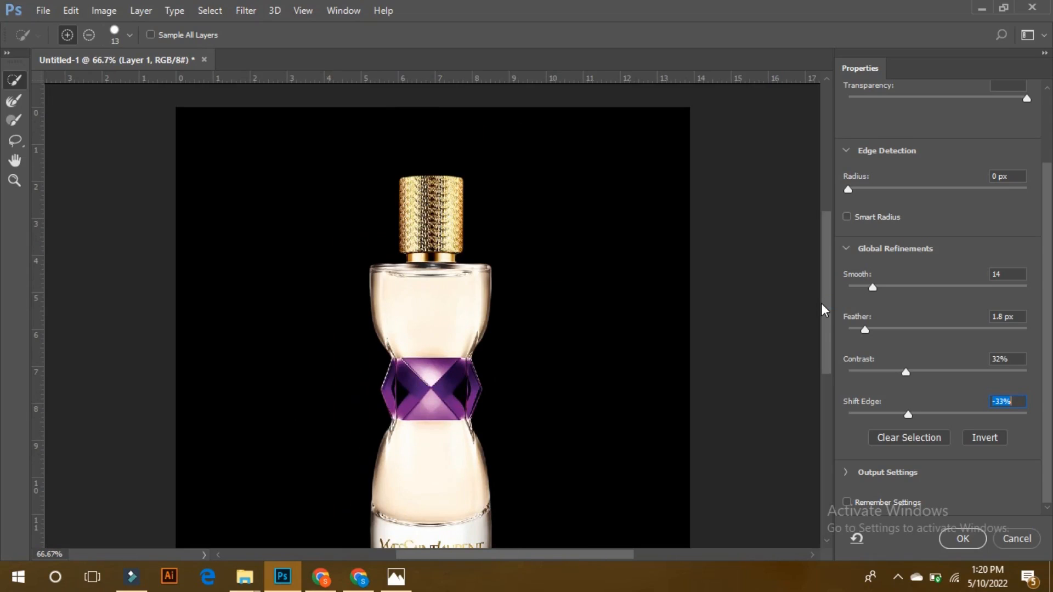
pyautogui.moveTo(825, 304); pyautogui.dragTo(824, 308)
pyautogui.click(963, 538)
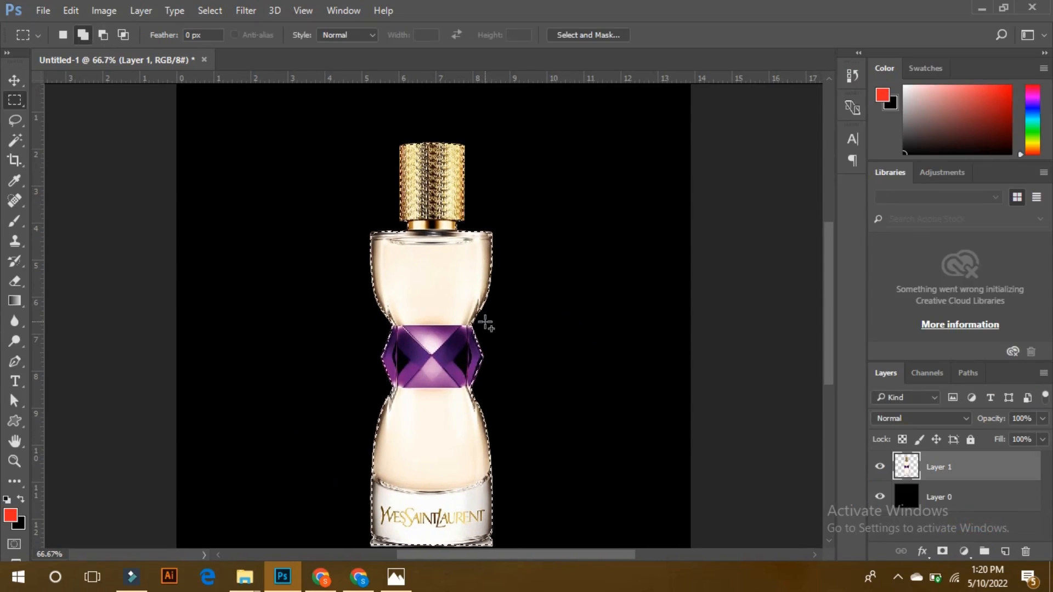
# Delete the leftover fringe outside the refined selection around the perfume bottle and check its edge up close.
pyautogui.hotkey('ctrl', '+')
pyautogui.hotkey('ctrl', '+')
pyautogui.hotkey('ctrl', '+')
pyautogui.hotkey('ctrl', '+')
pyautogui.hotkey('ctrl', '+')
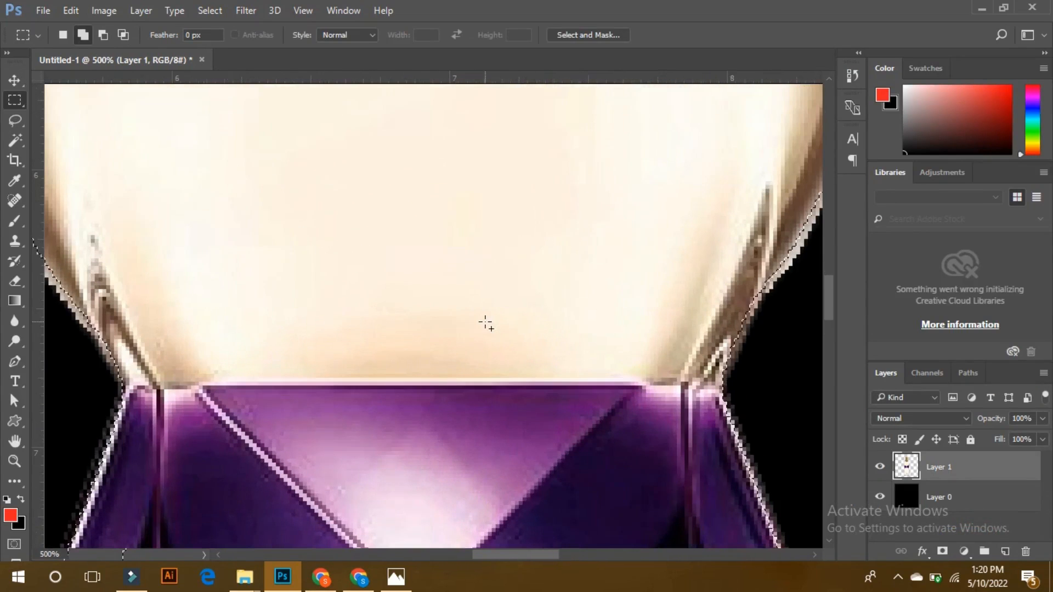
pyautogui.moveTo(540, 280); pyautogui.dragTo(453, 527)
pyautogui.moveTo(555, 299); pyautogui.dragTo(508, 420)
pyautogui.moveTo(524, 340); pyautogui.dragTo(468, 367)
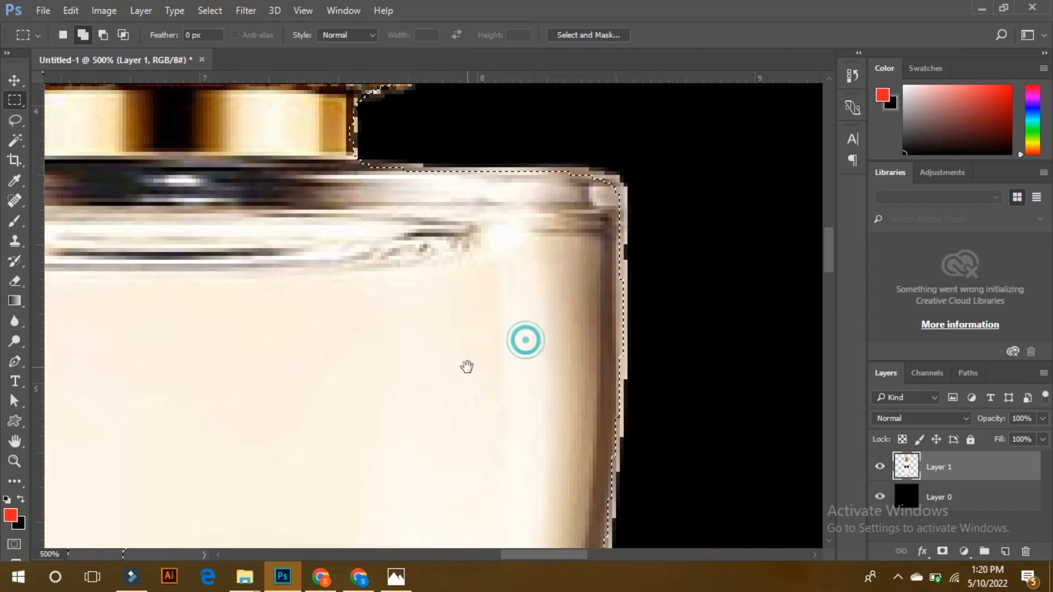
pyautogui.moveTo(481, 231); pyautogui.dragTo(456, 354)
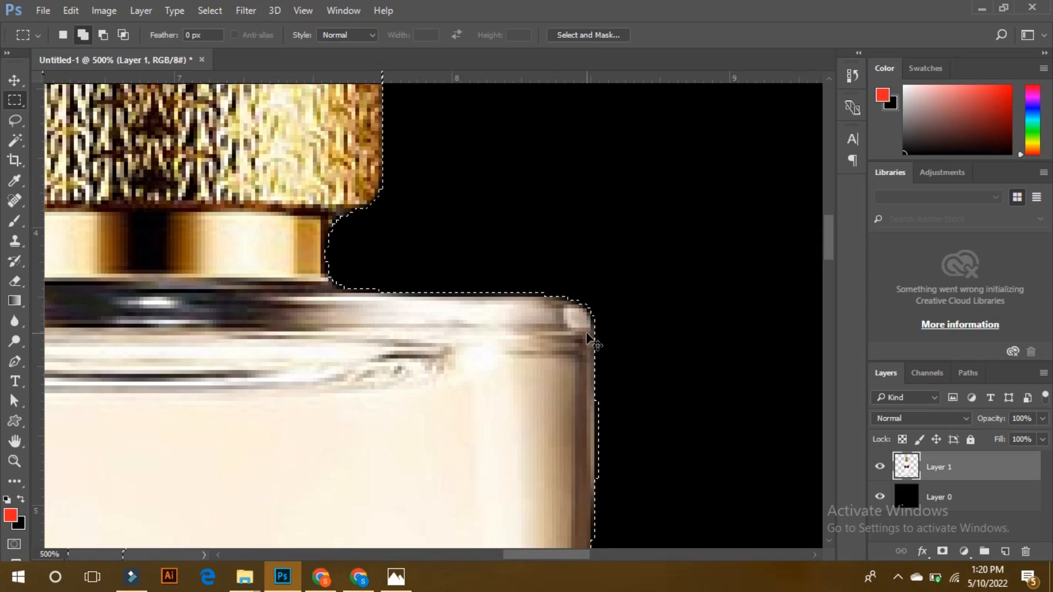
pyautogui.scroll(-10, 587, 334)
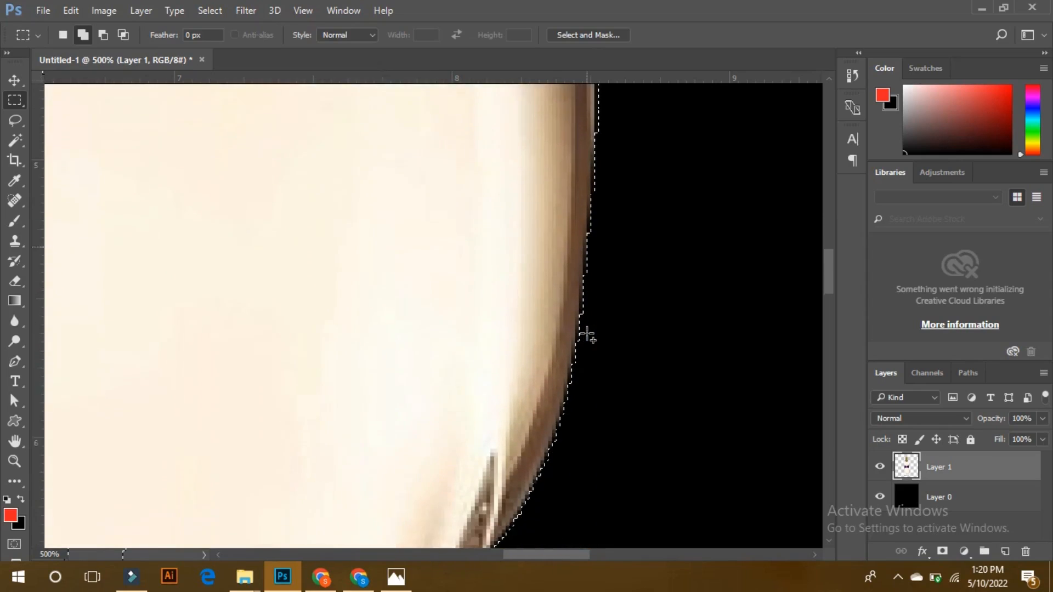
pyautogui.scroll(-10, 587, 334)
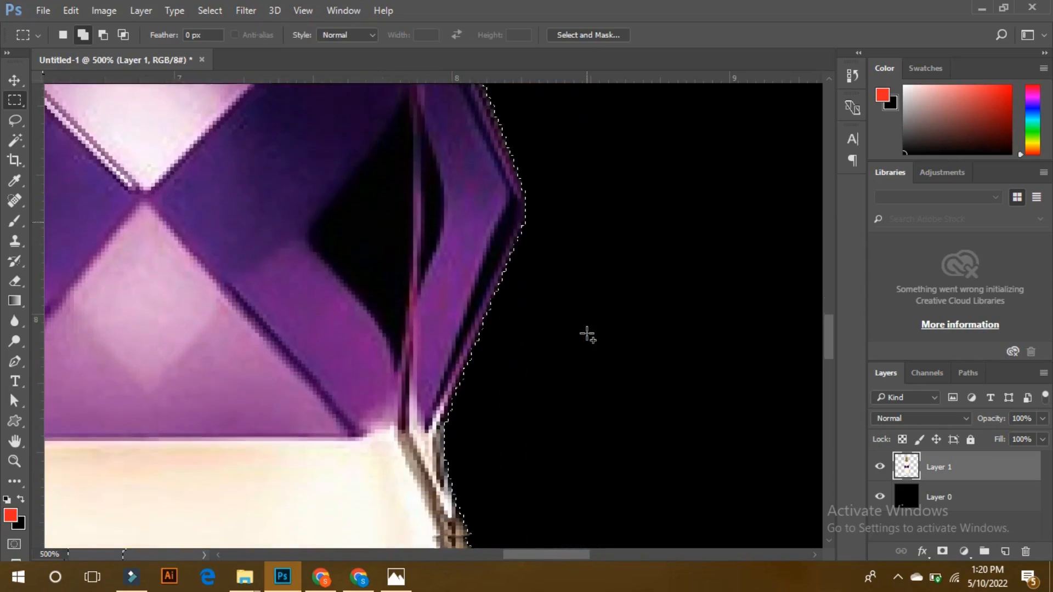
# Examine the perfume bottle's cut-out edge from the purple band down to the base, and review the whole bottle against the black background.
pyautogui.scroll(-10, 586, 334)
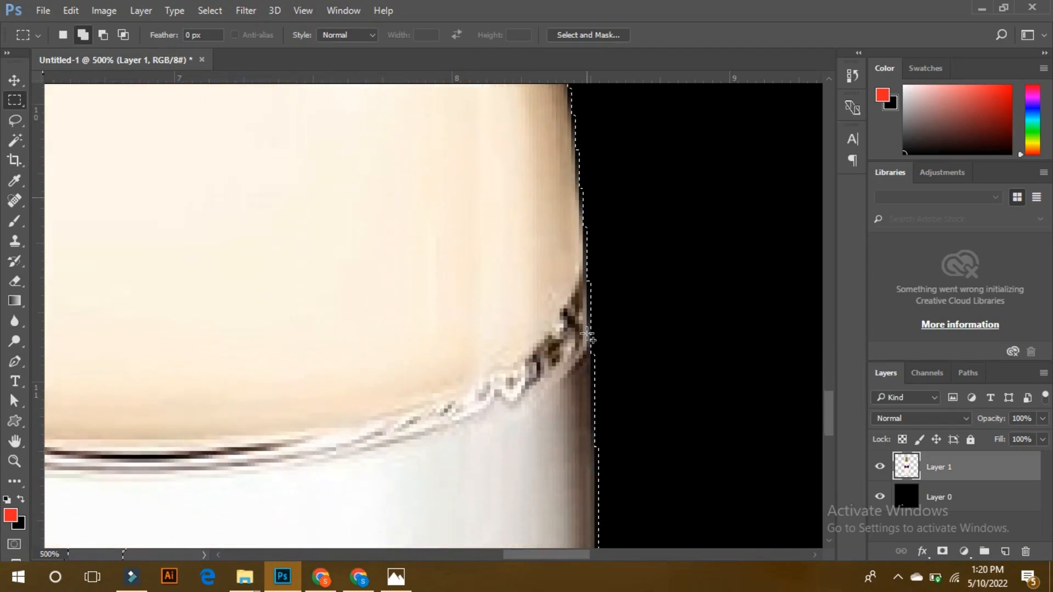
pyautogui.scroll(-10, 587, 335)
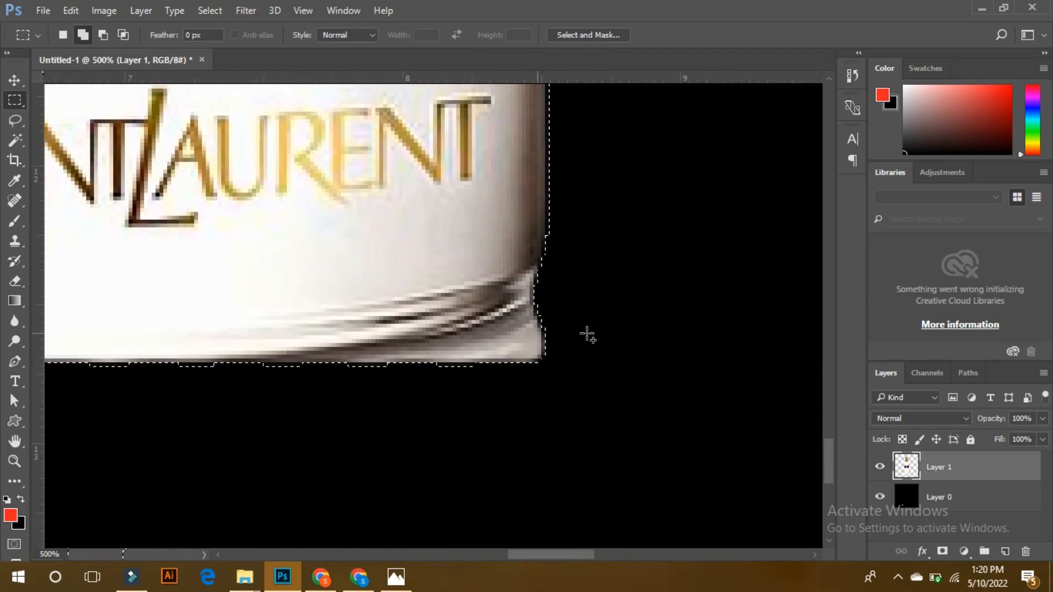
pyautogui.scroll(-4, 586, 334)
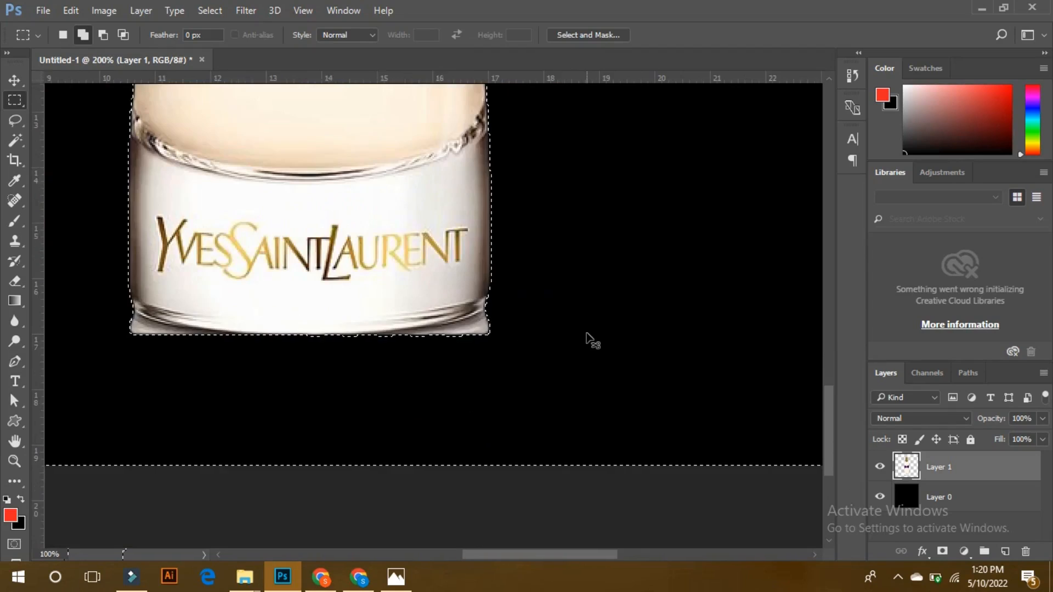
pyautogui.scroll(10, 586, 334)
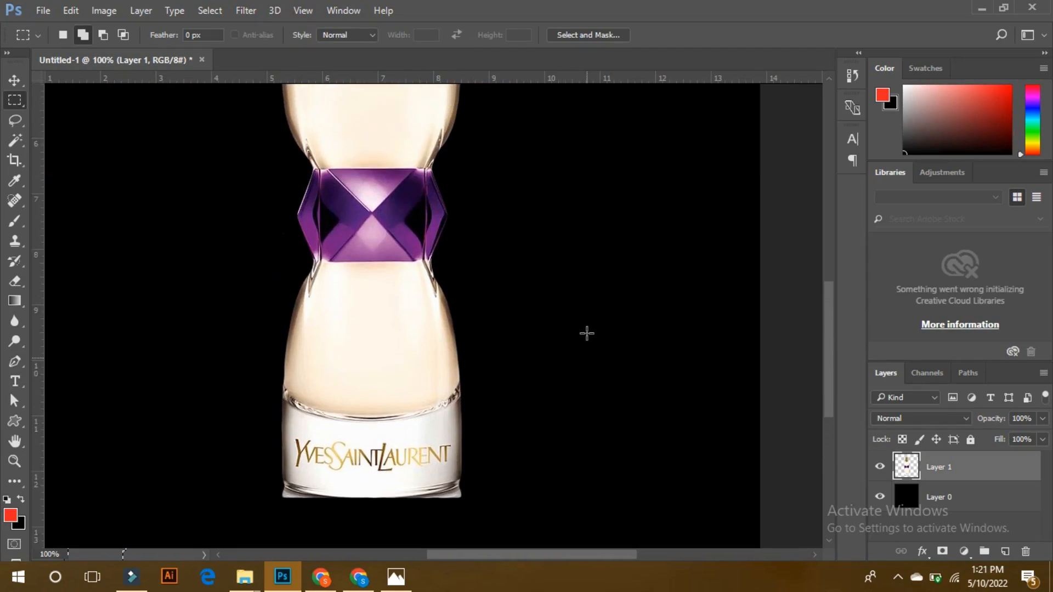
pyautogui.scroll(4, 587, 334)
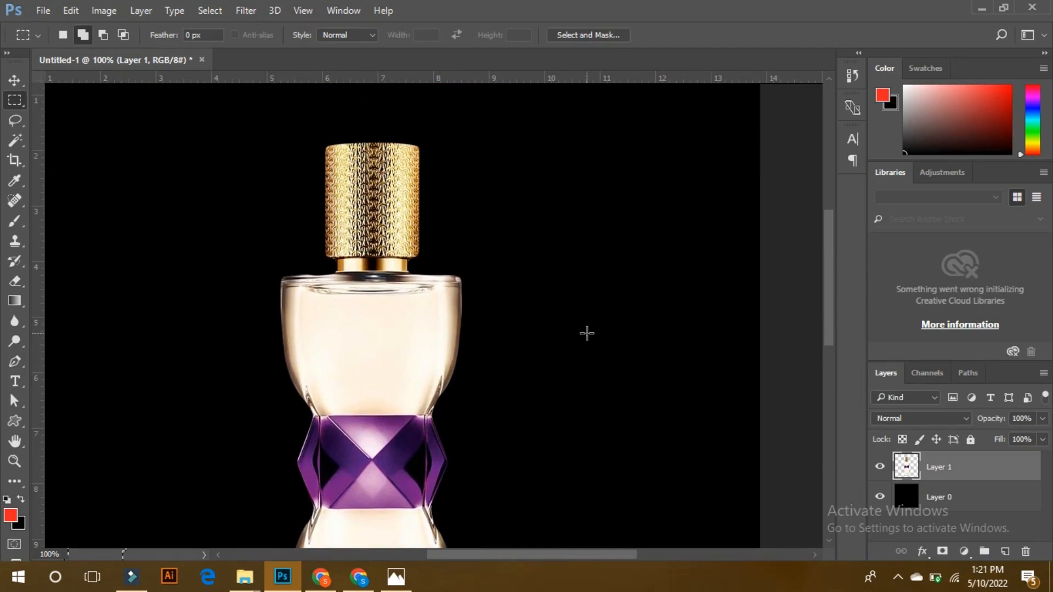
pyautogui.scroll(-1, 587, 335)
pyautogui.scroll(-1, 586, 335)
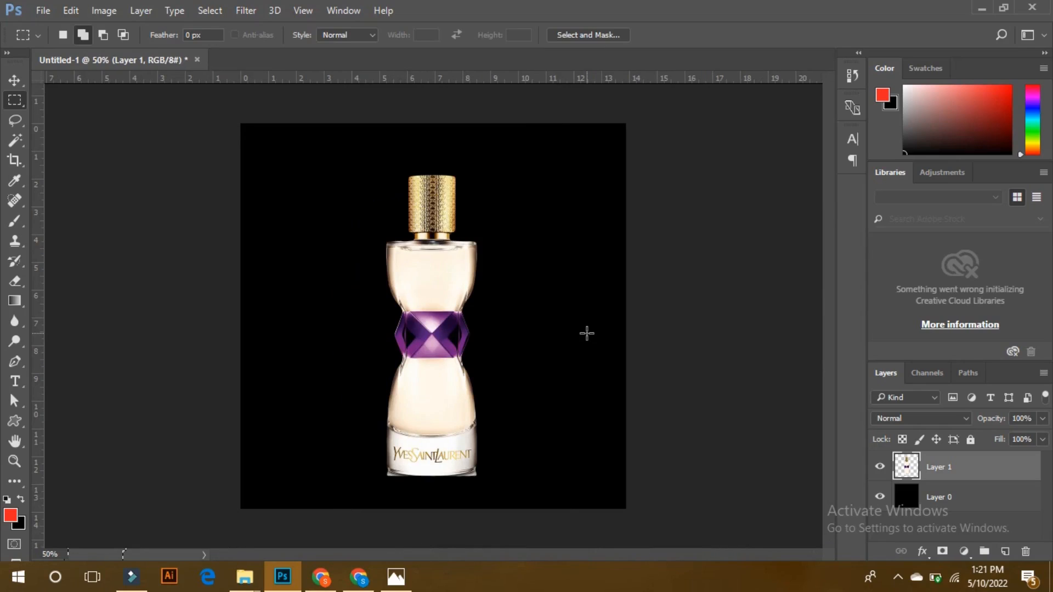